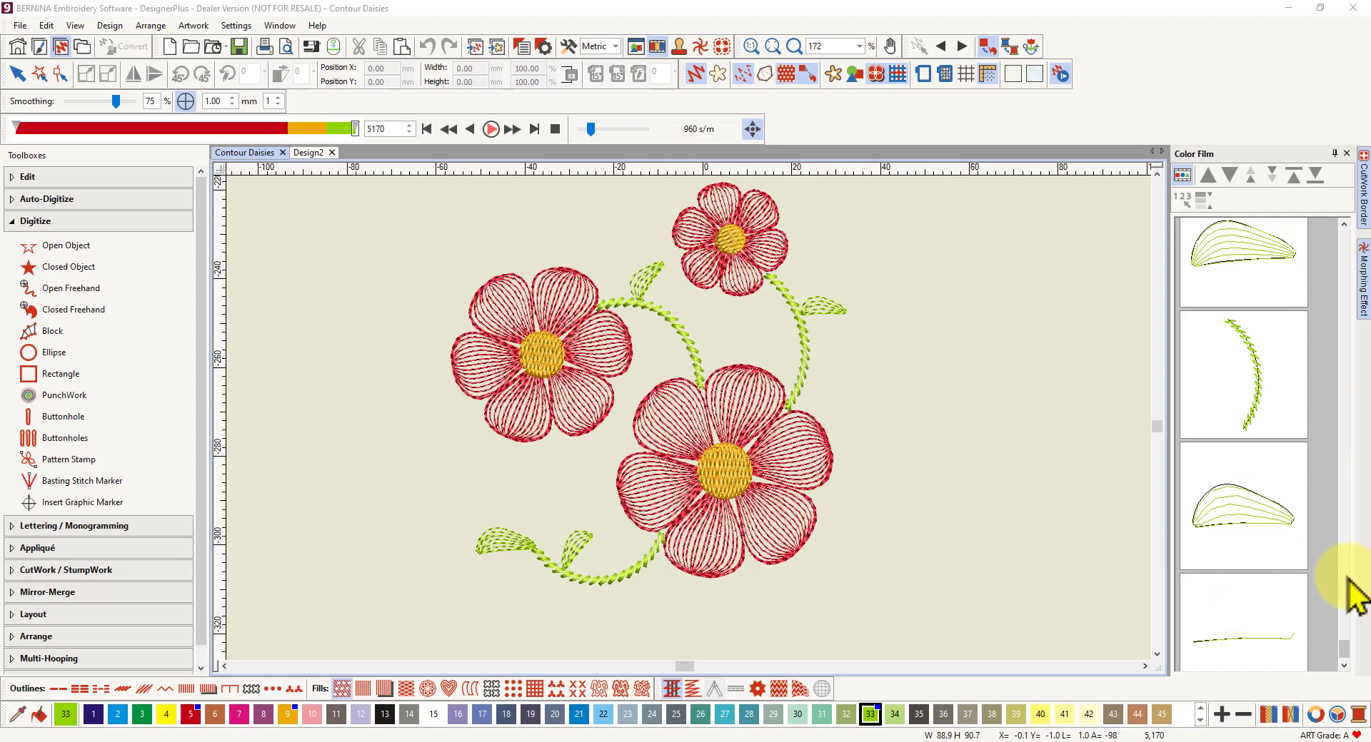
# Switch to the Design2 document and select the stem, followed by the leaf, in the stitching sequence
pyautogui.moveTo(1343, 648); pyautogui.dragTo(1345, 638)
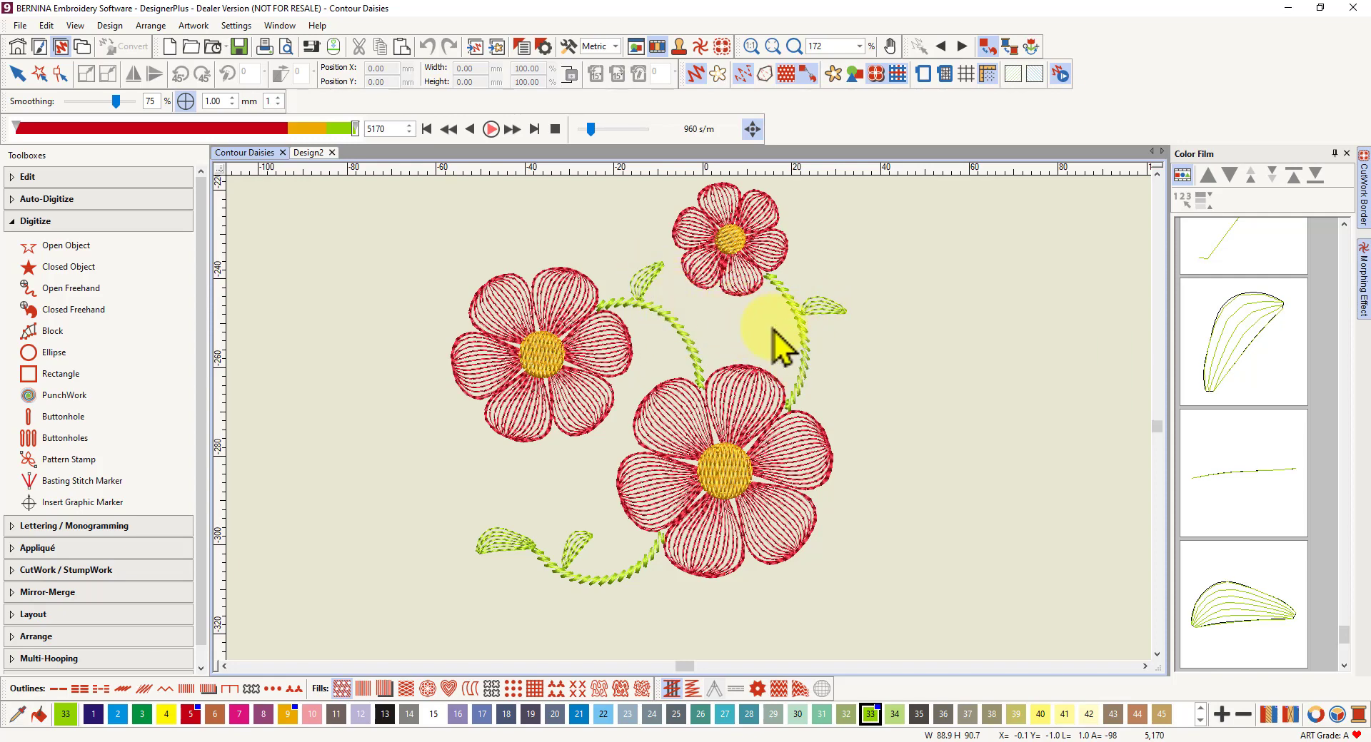
pyautogui.click(312, 154)
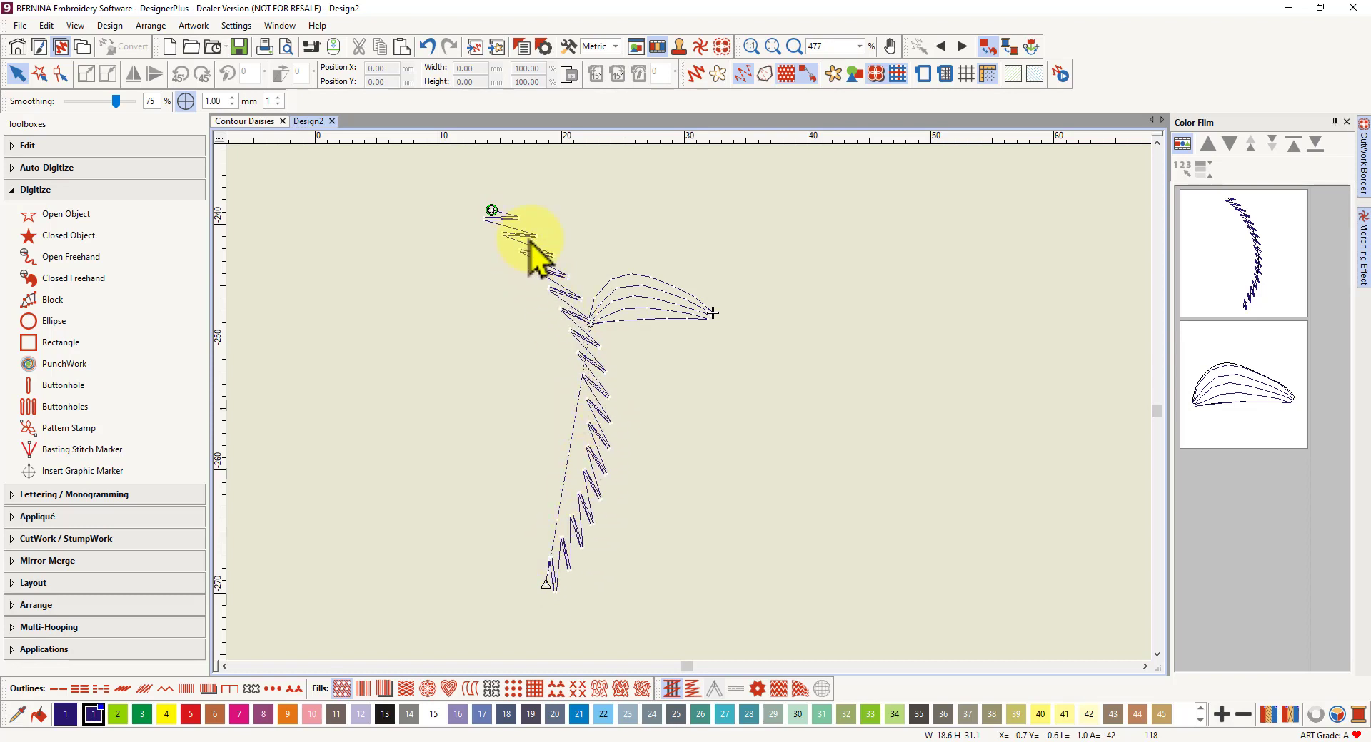
pyautogui.click(1193, 286)
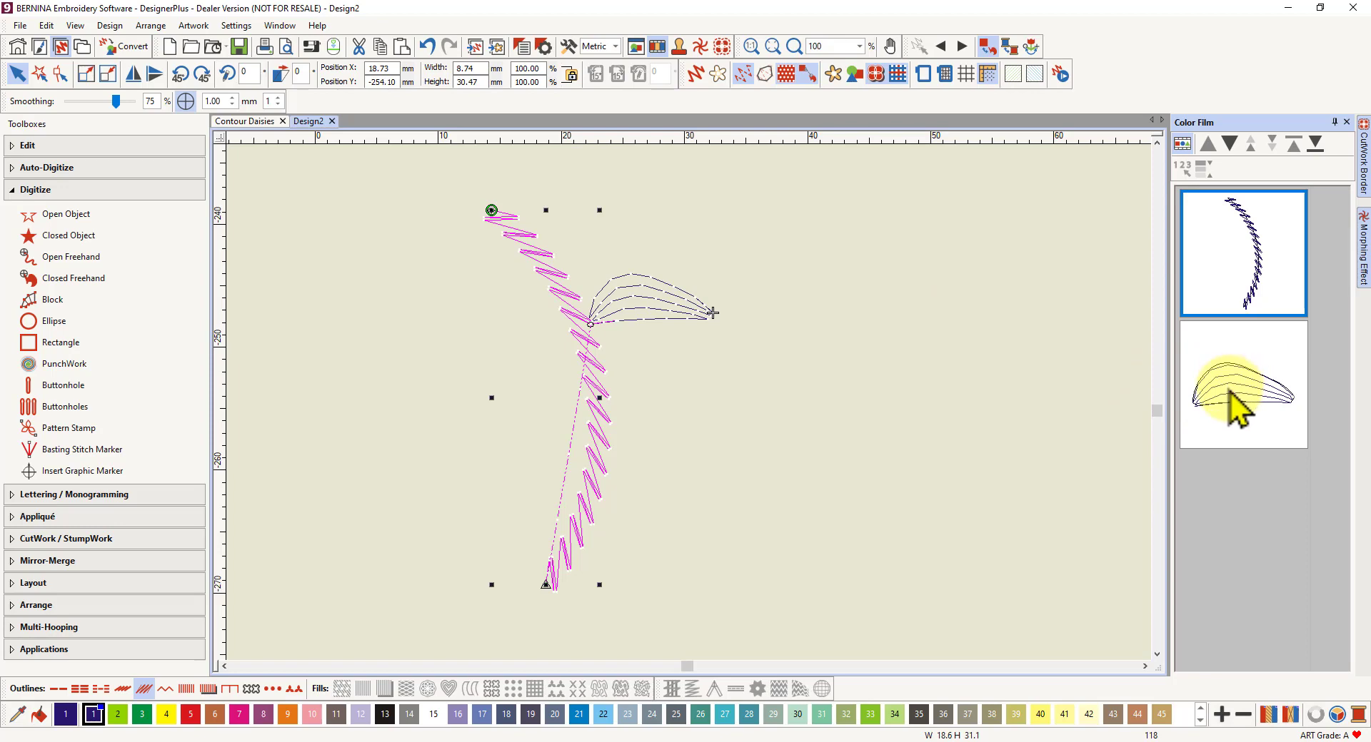
pyautogui.click(1238, 412)
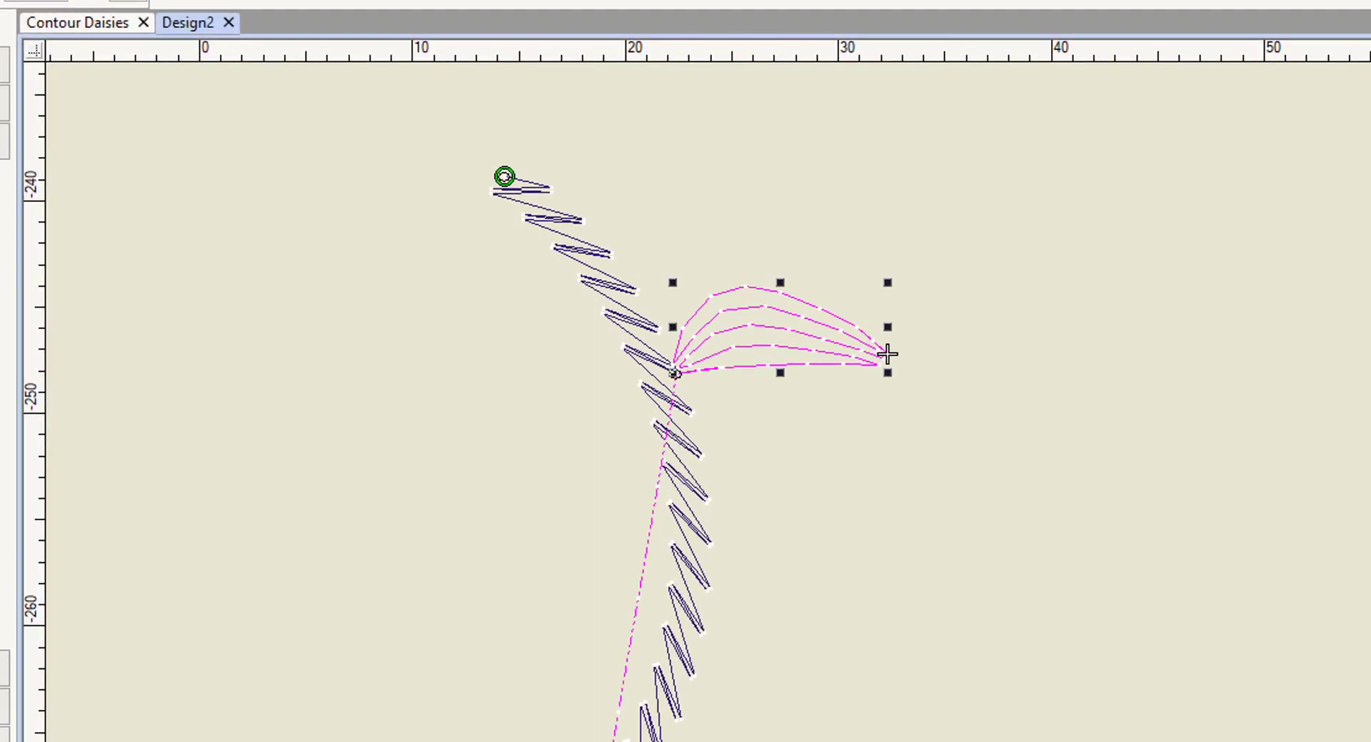
# Display the leaf's reshape nodes and examine its start and end points at the stem and leaf tip
pyautogui.click(41, 74)
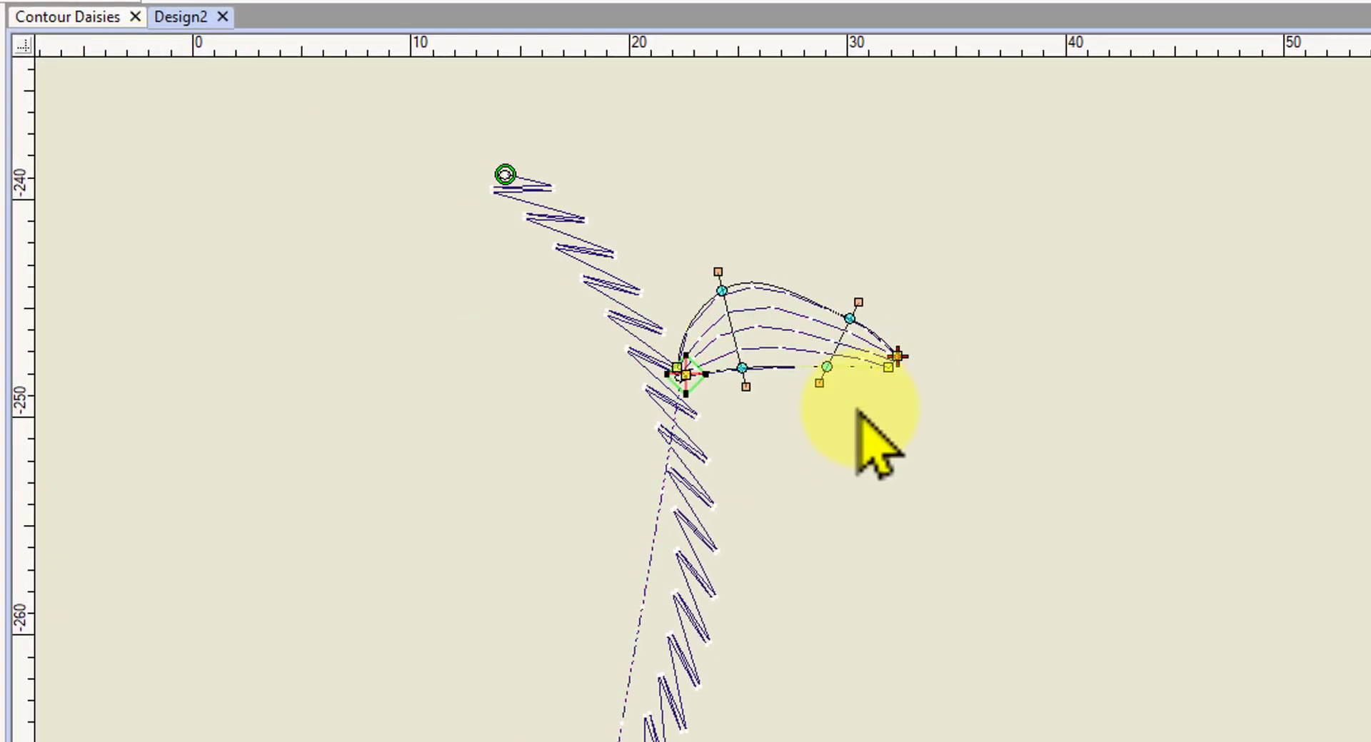
pyautogui.click(825, 367)
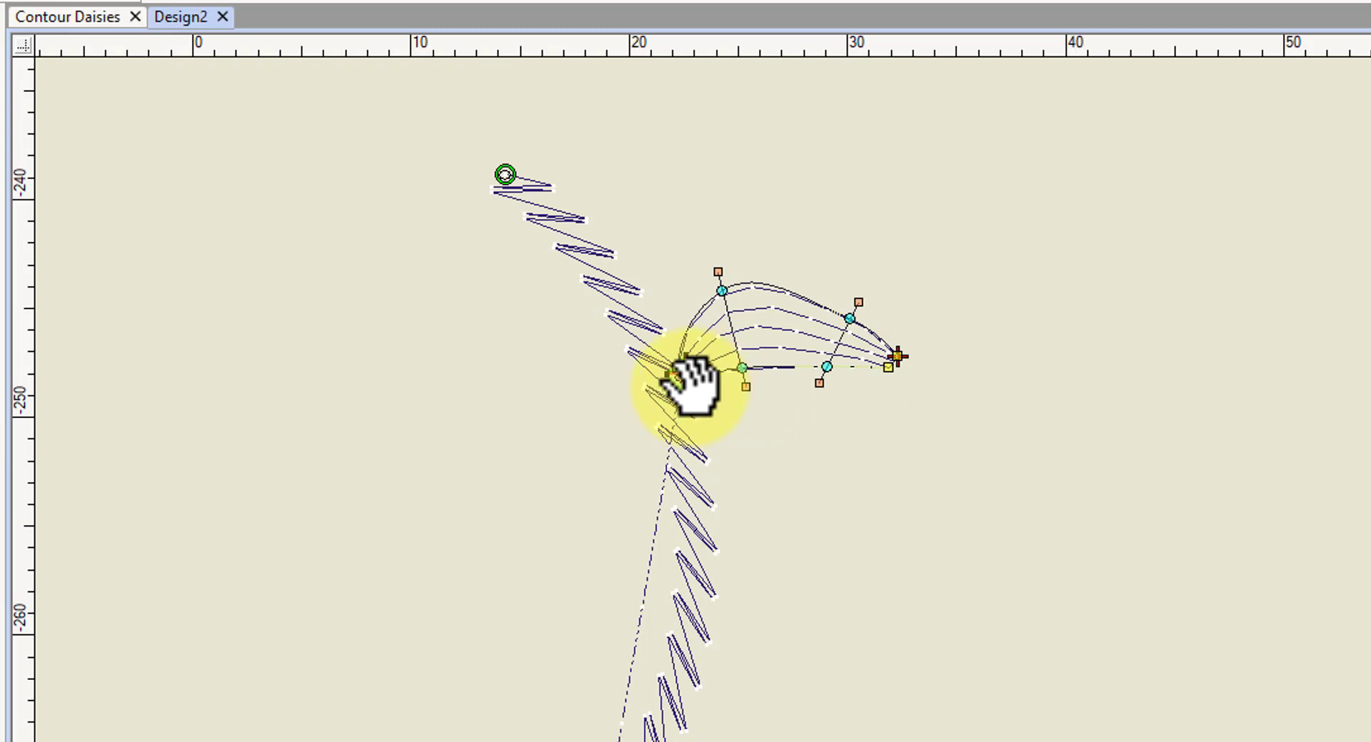
pyautogui.click(682, 375)
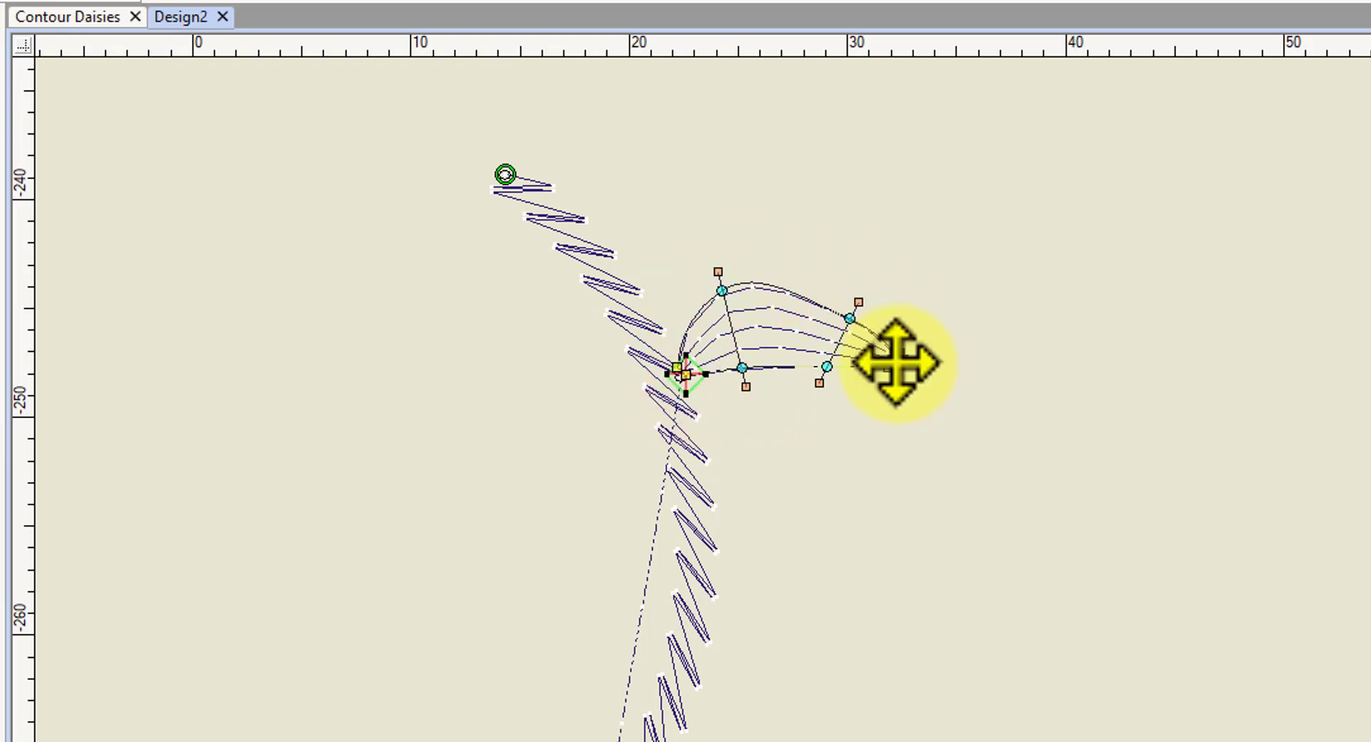
pyautogui.click(896, 359)
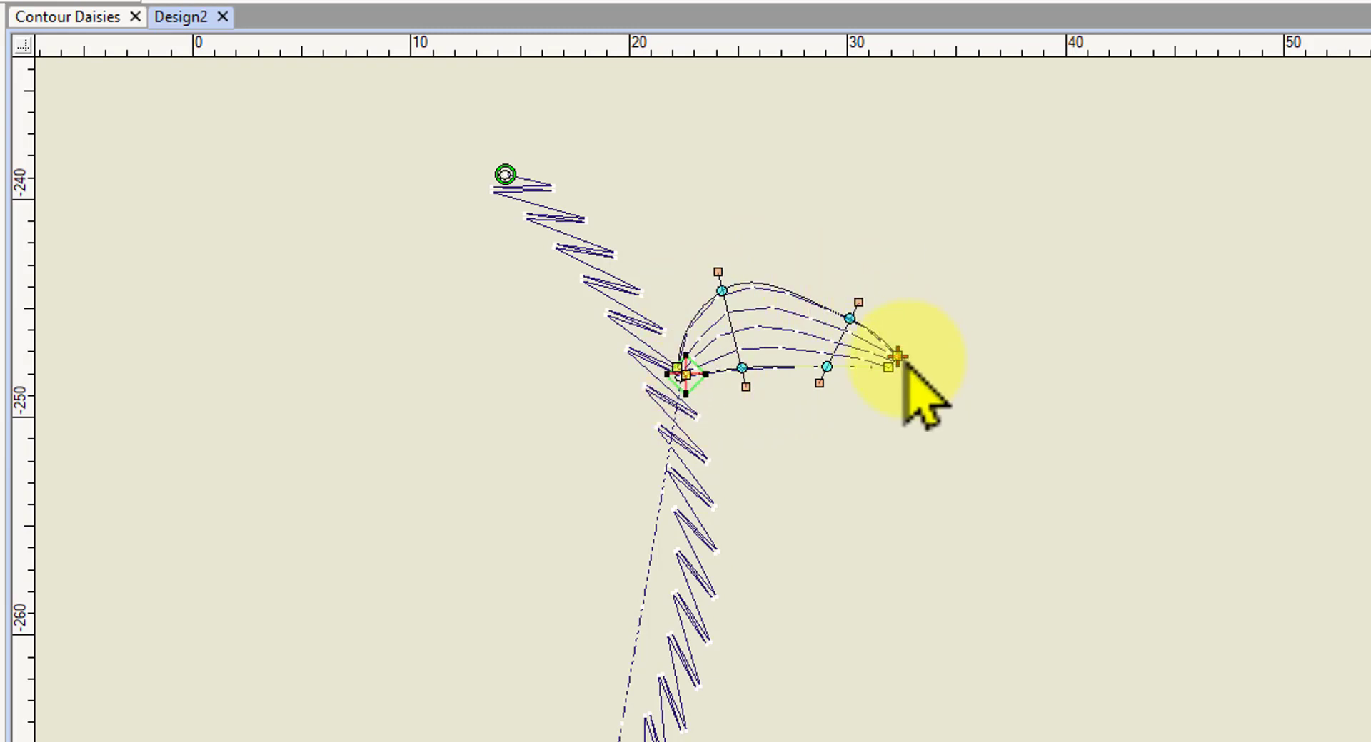
pyautogui.click(681, 374)
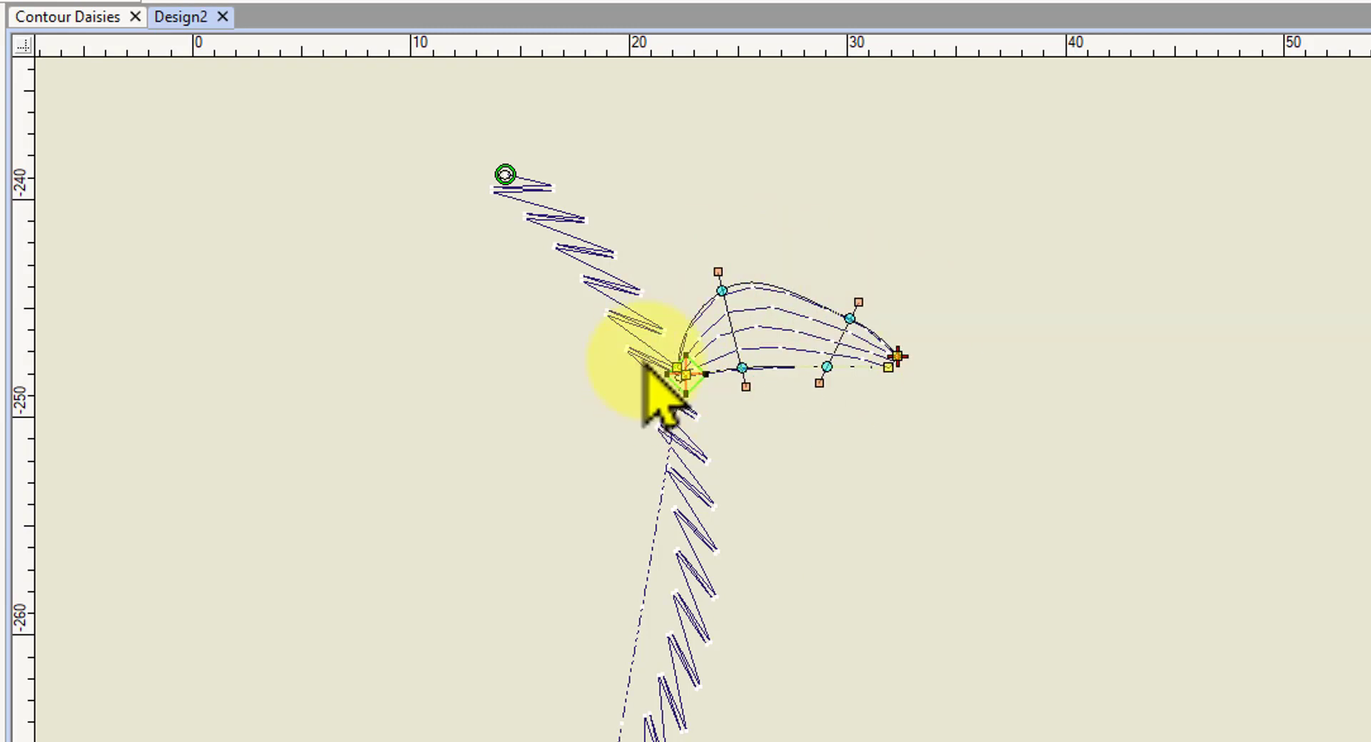
pyautogui.click(684, 373)
pyautogui.click(894, 361)
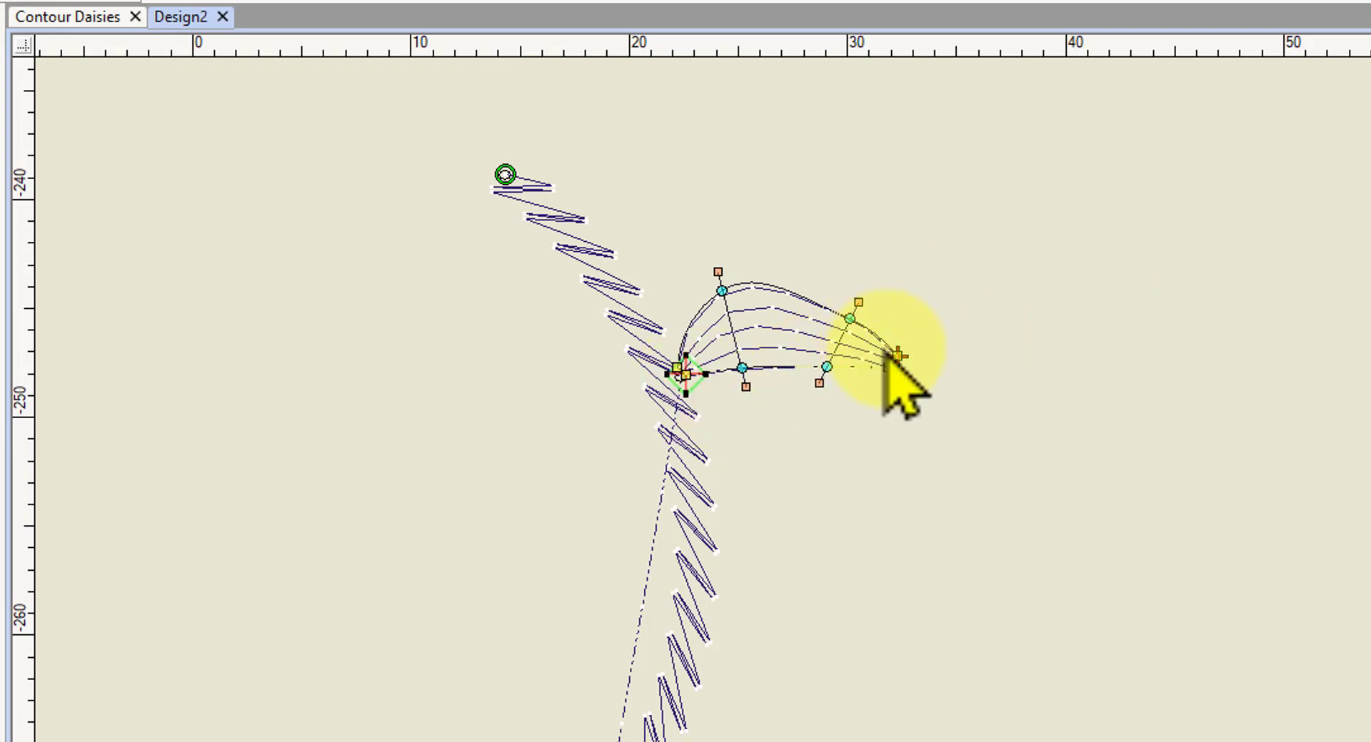
pyautogui.click(678, 367)
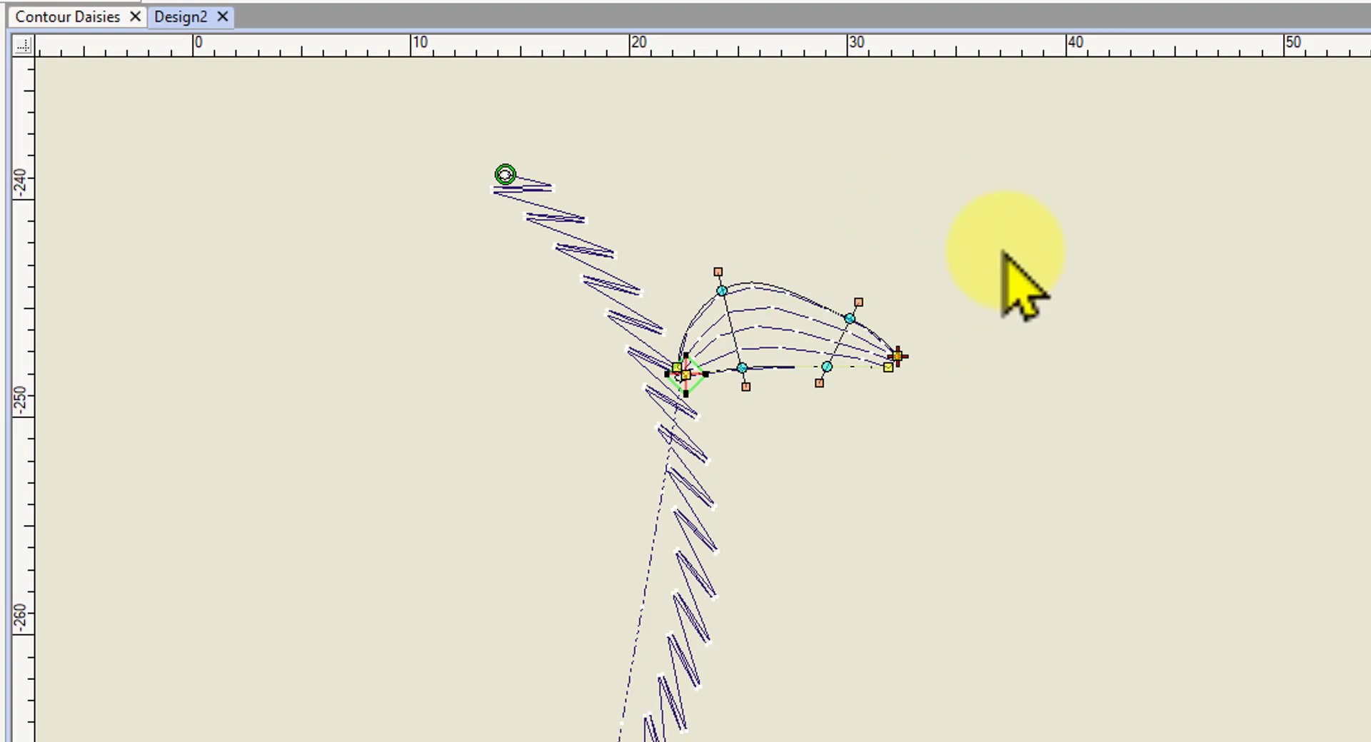
# Return to the Contour Daisies document and review its stitching sequence by color and by individual object
pyautogui.click(99, 17)
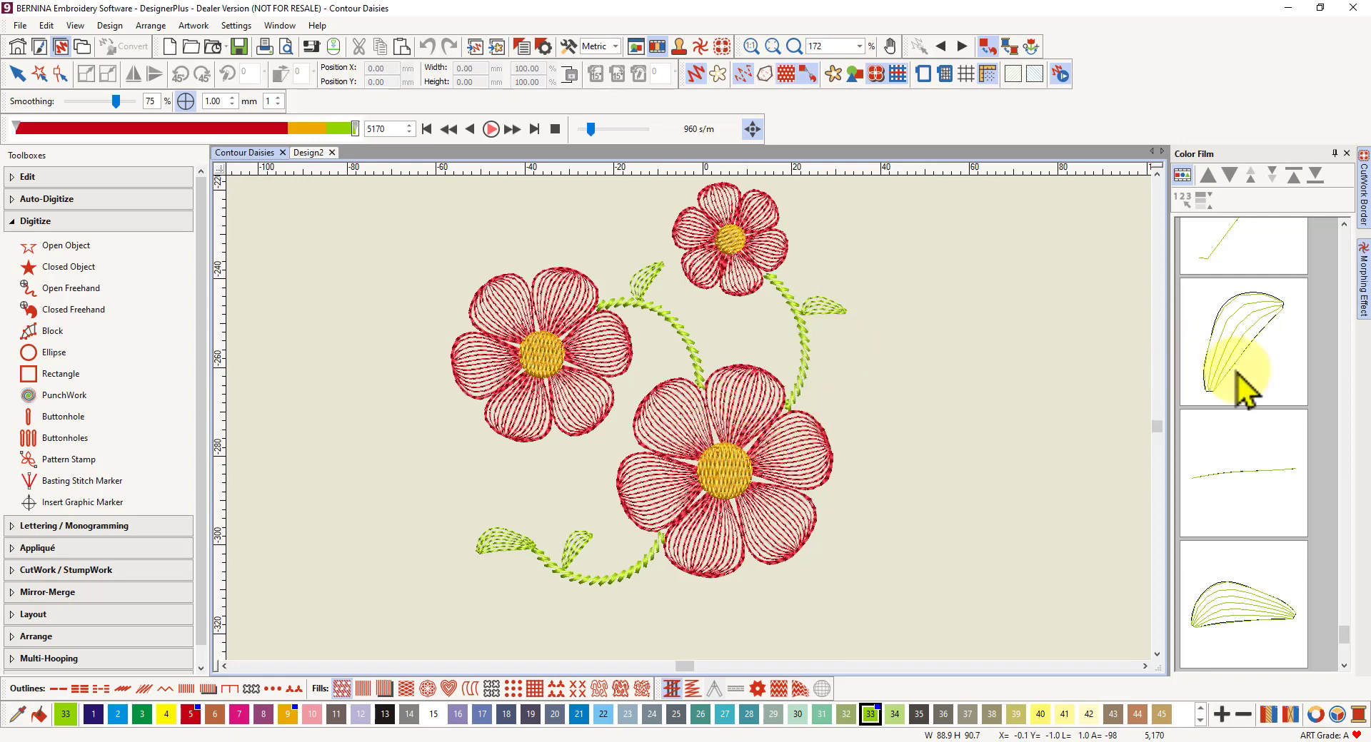
pyautogui.click(1188, 180)
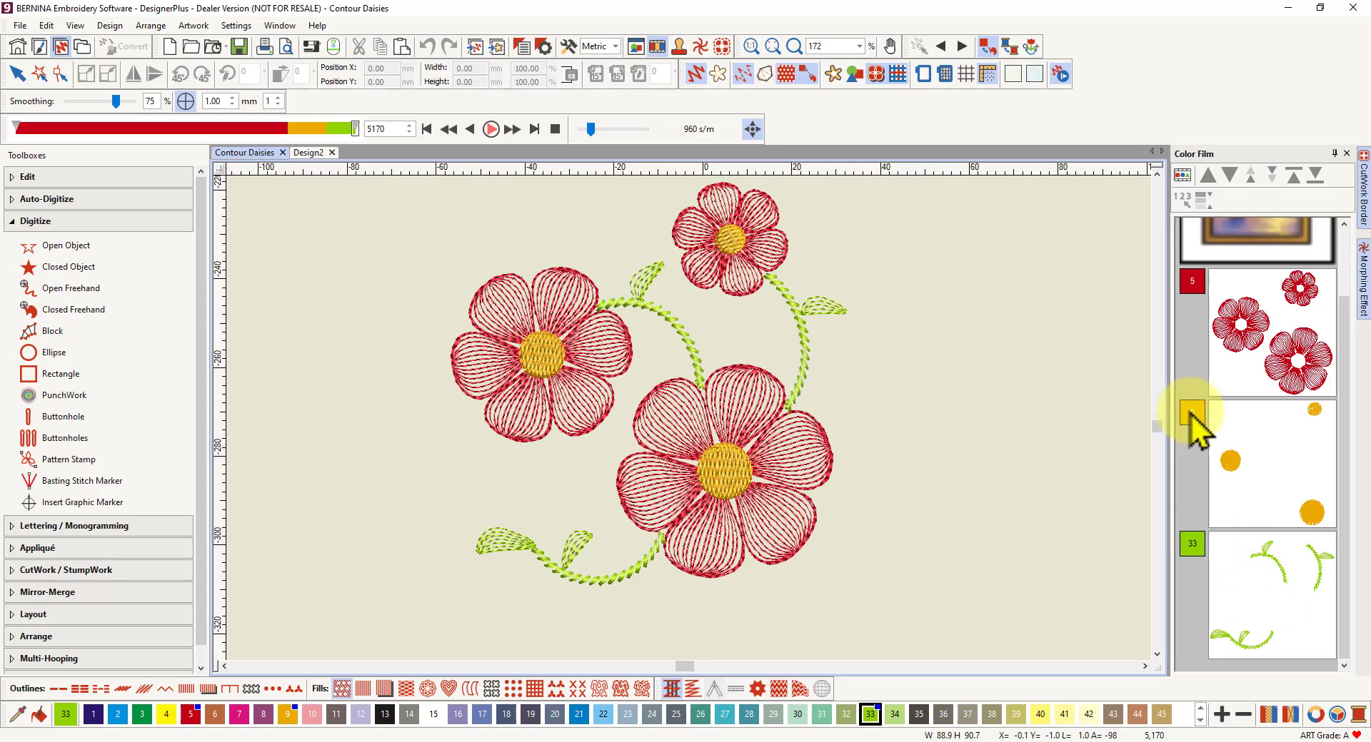
pyautogui.click(1183, 175)
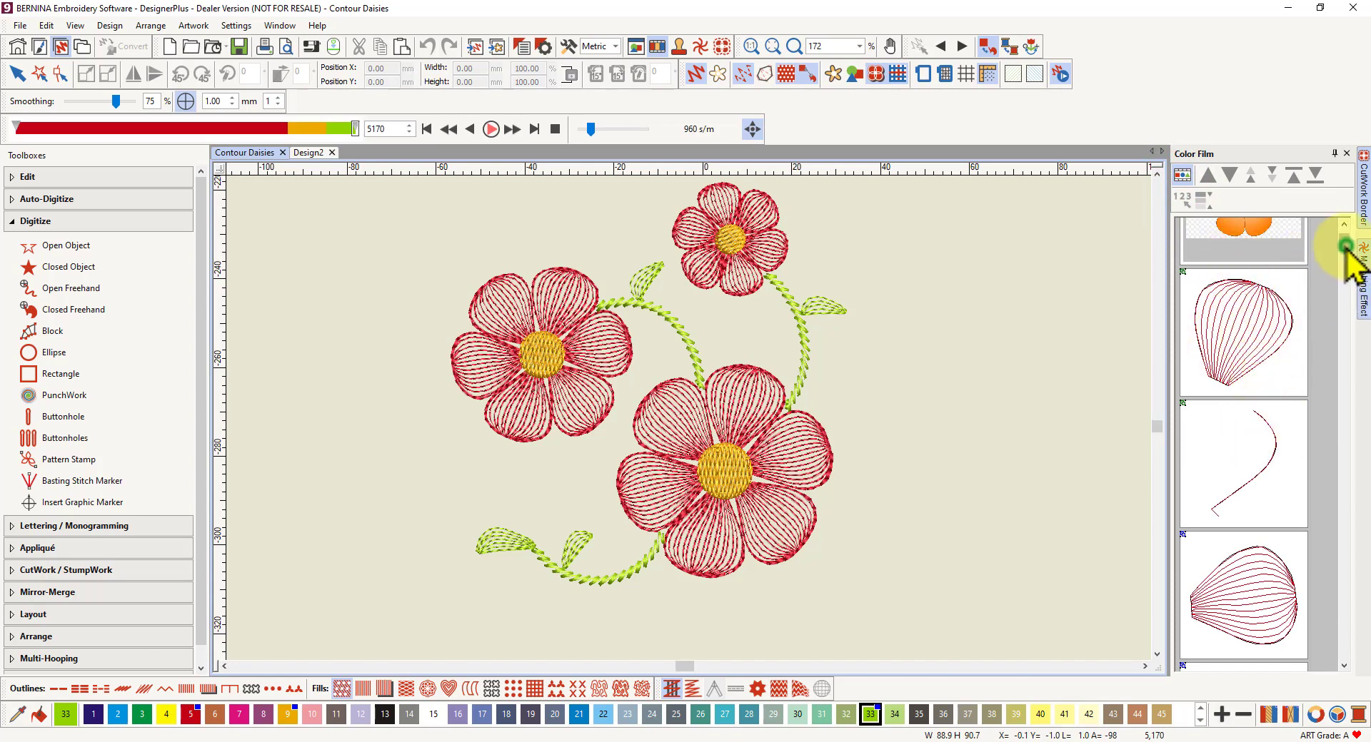
pyautogui.moveTo(1347, 247)
pyautogui.mouseDown()
pyautogui.moveTo(1349, 535)
pyautogui.moveTo(1347, 240)
pyautogui.mouseUp()
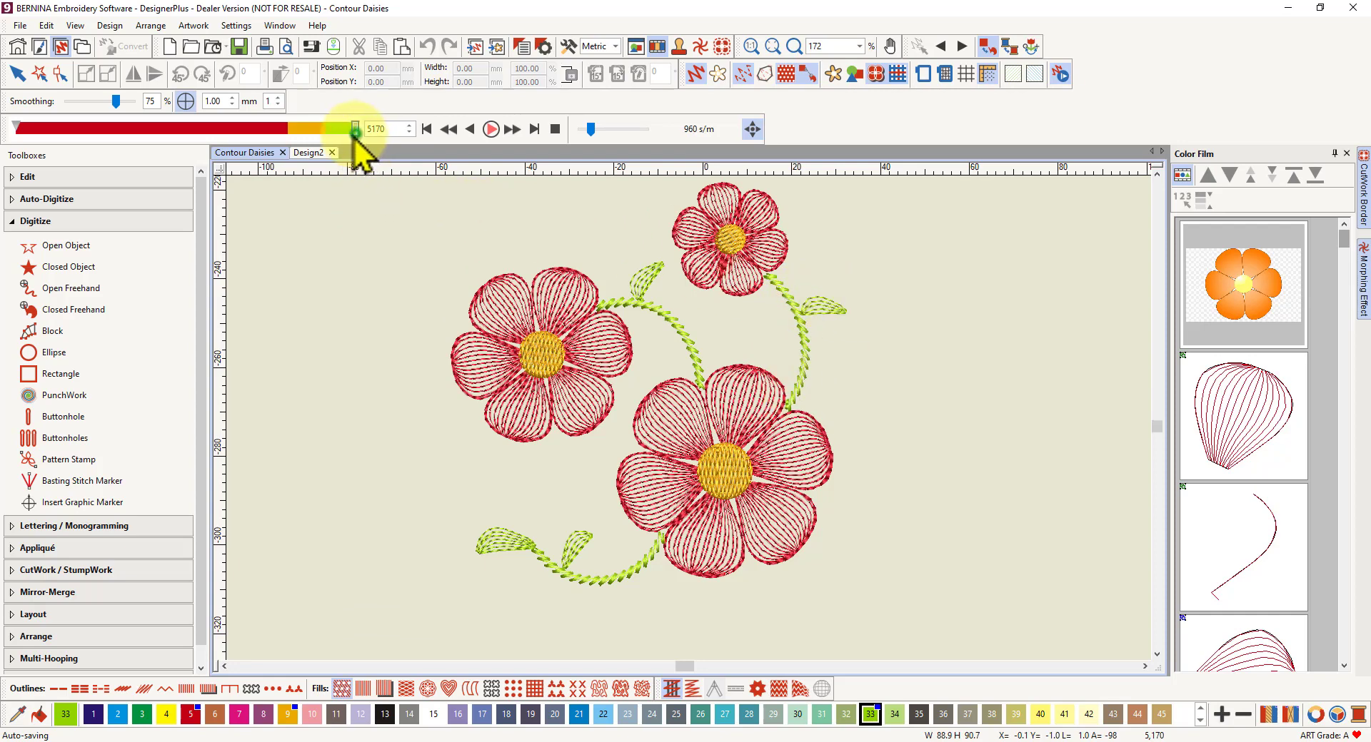
# Play the Contour Daisies stitch-out from the goldenrod flower centers, and turn off the realistic stitch view
pyautogui.moveTo(355, 134); pyautogui.dragTo(320, 134)
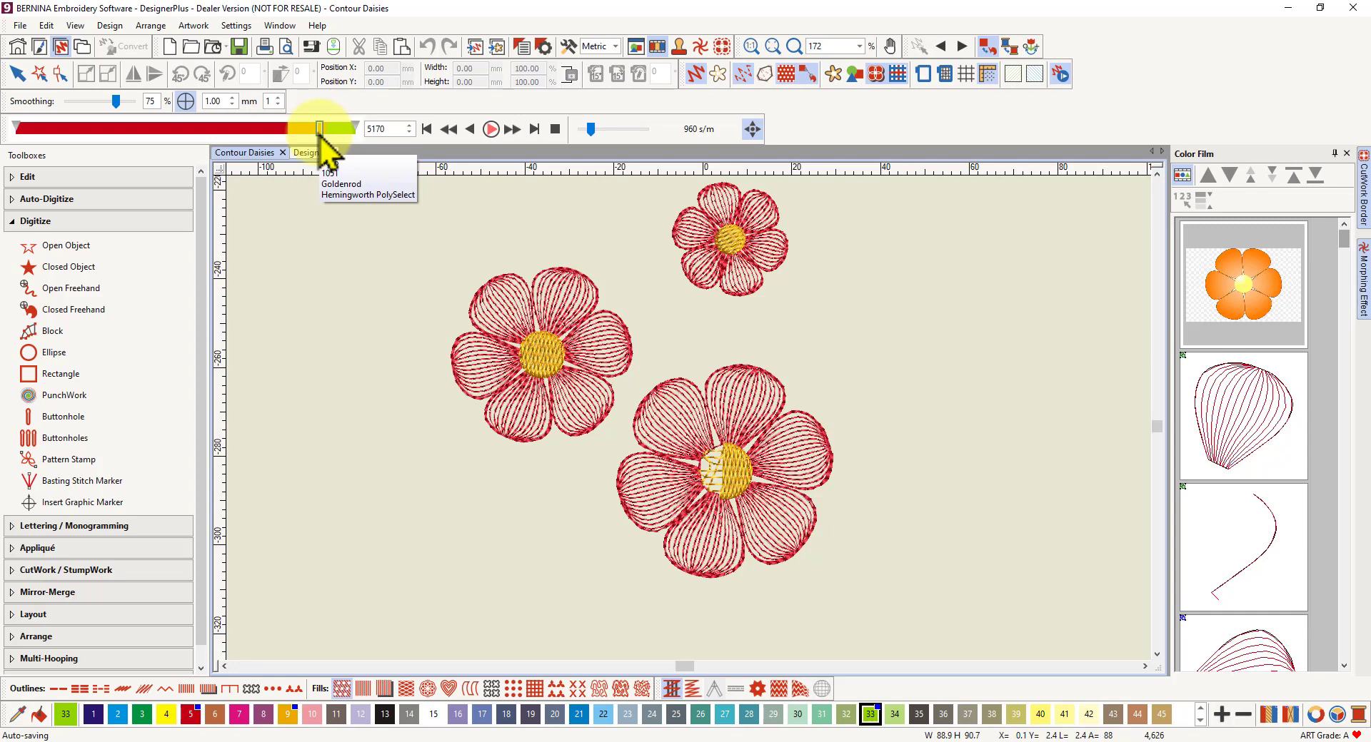
pyautogui.click(490, 129)
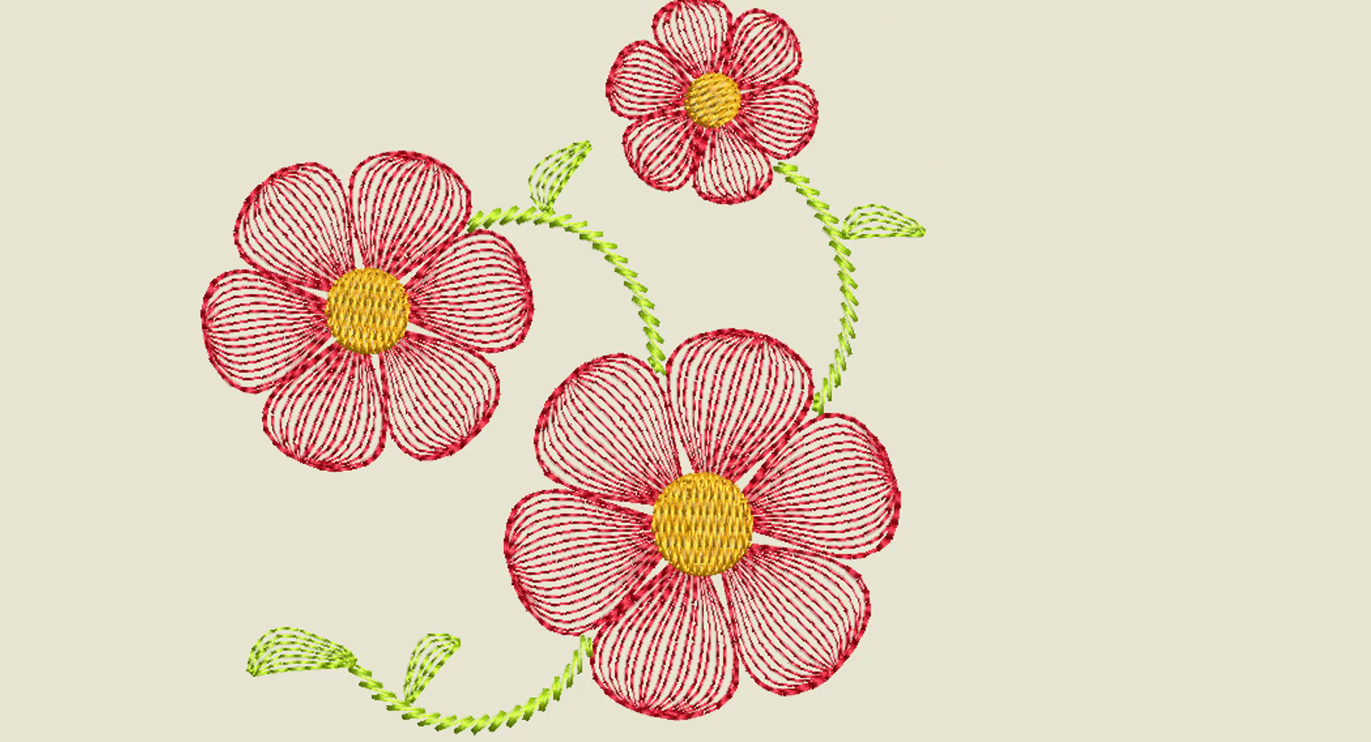
pyautogui.scroll(-1, 1020, 200)
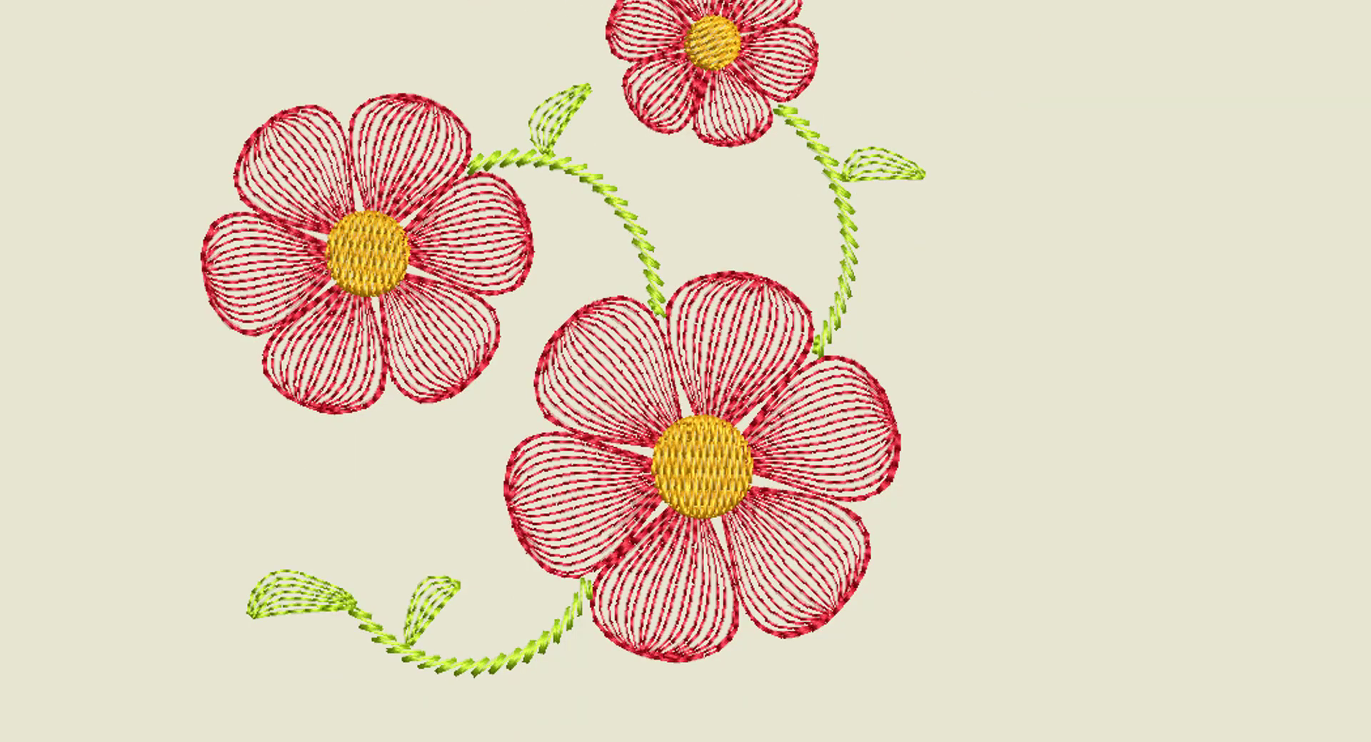
pyautogui.press('t')
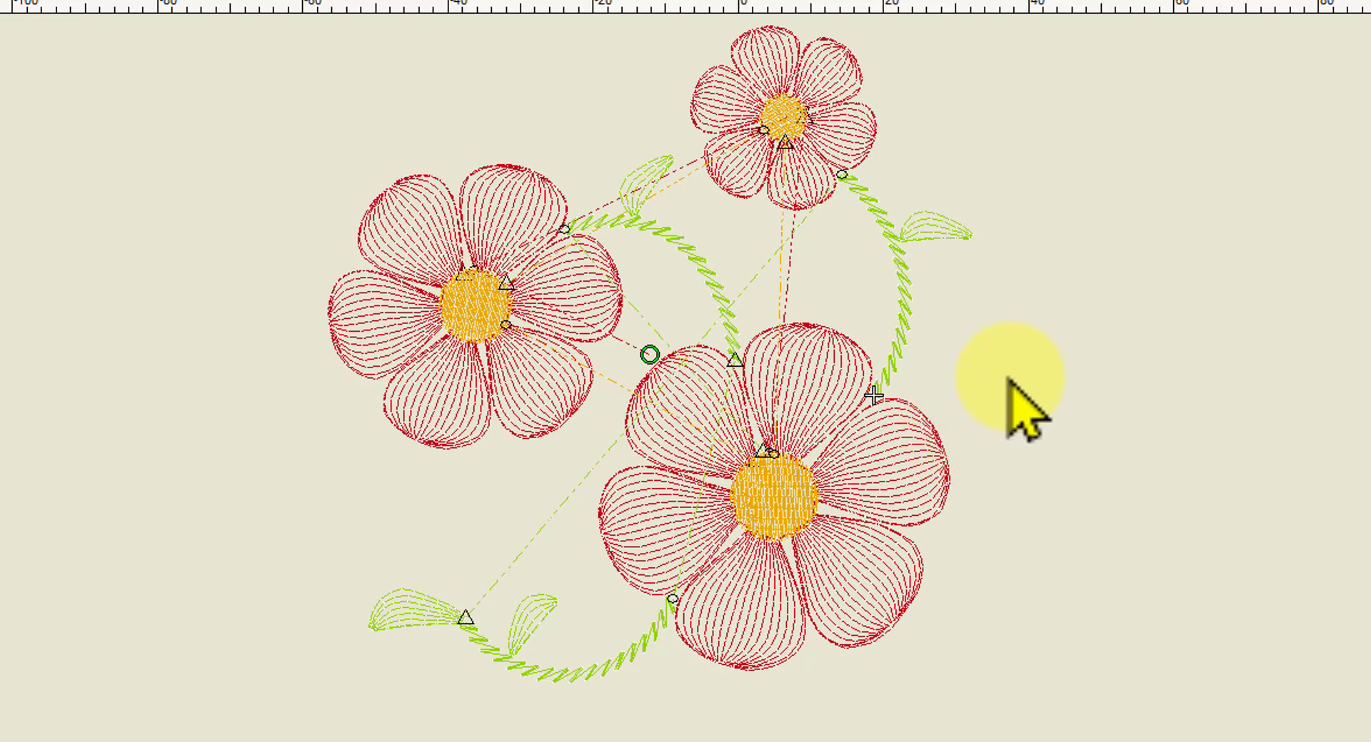
# Switch back to Design2, leave reshaping and deselect the leaf
pyautogui.click(107, 3)
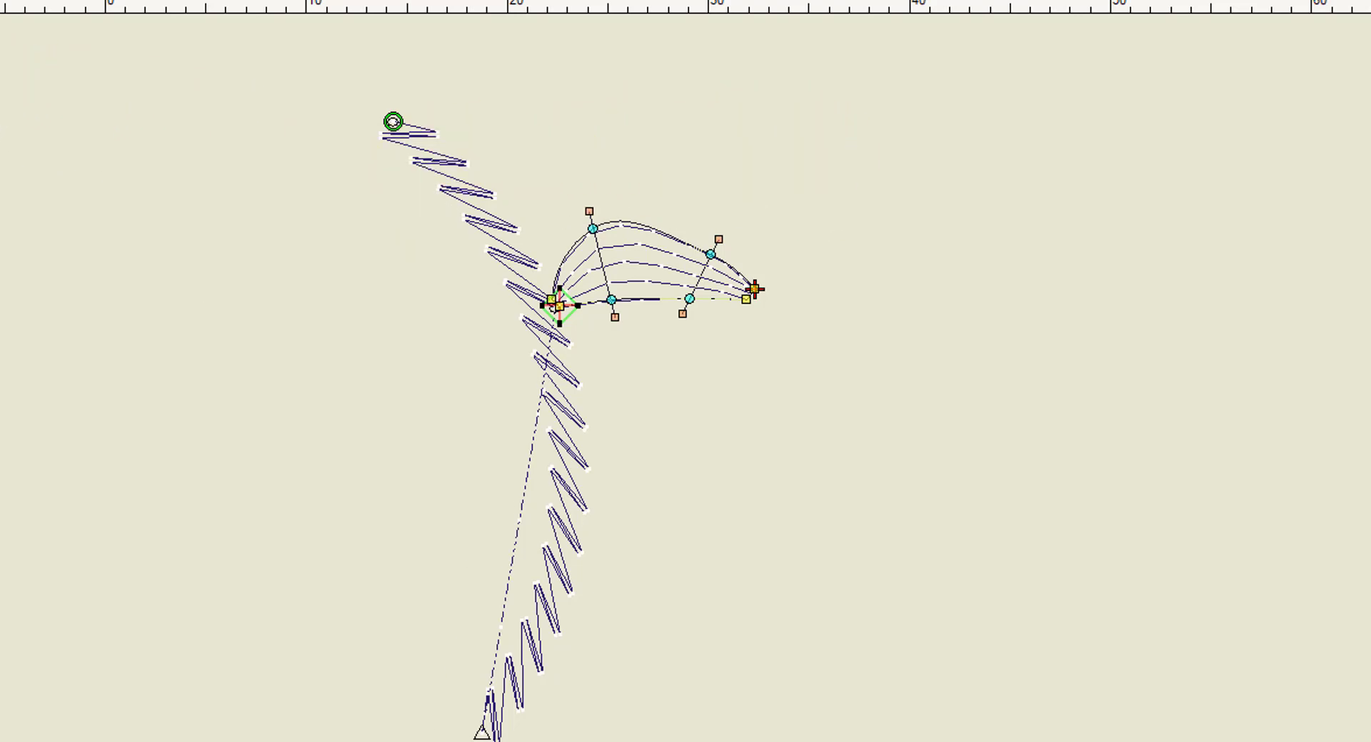
pyautogui.press('Escape')
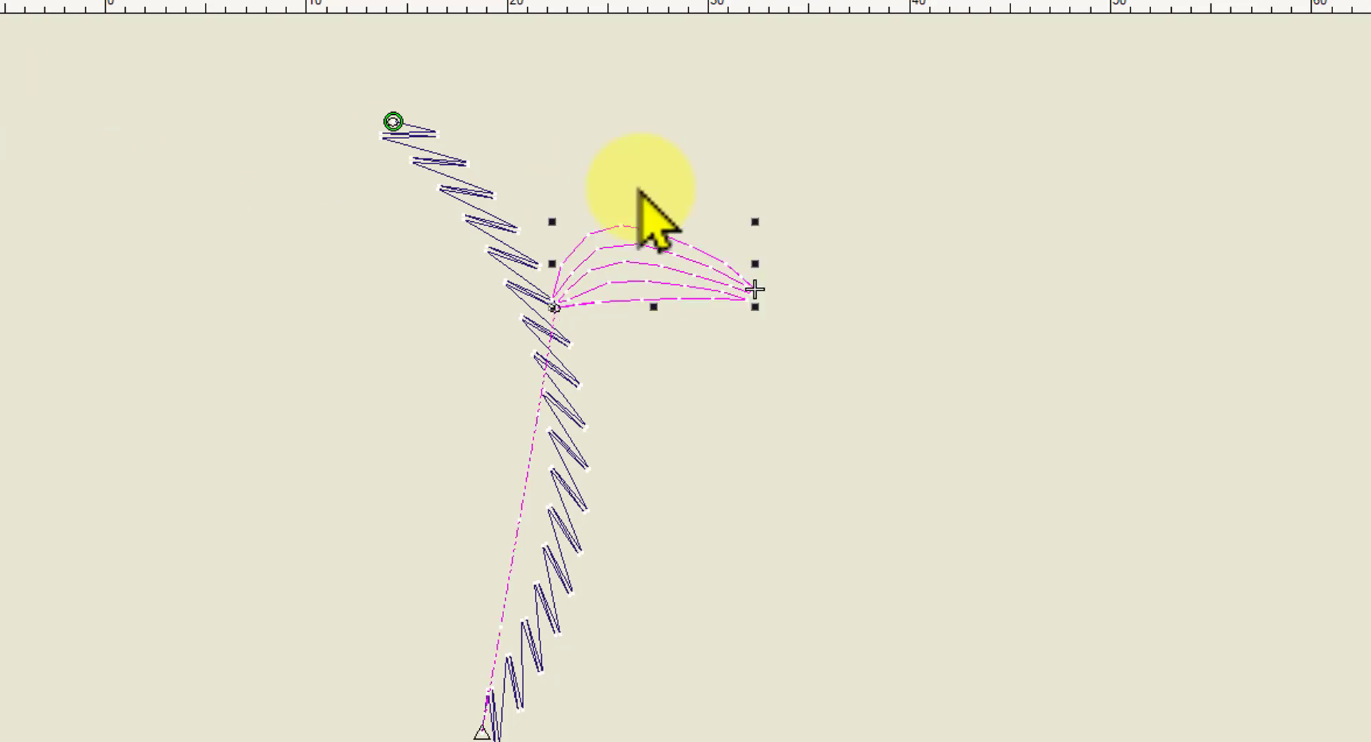
pyautogui.click(965, 218)
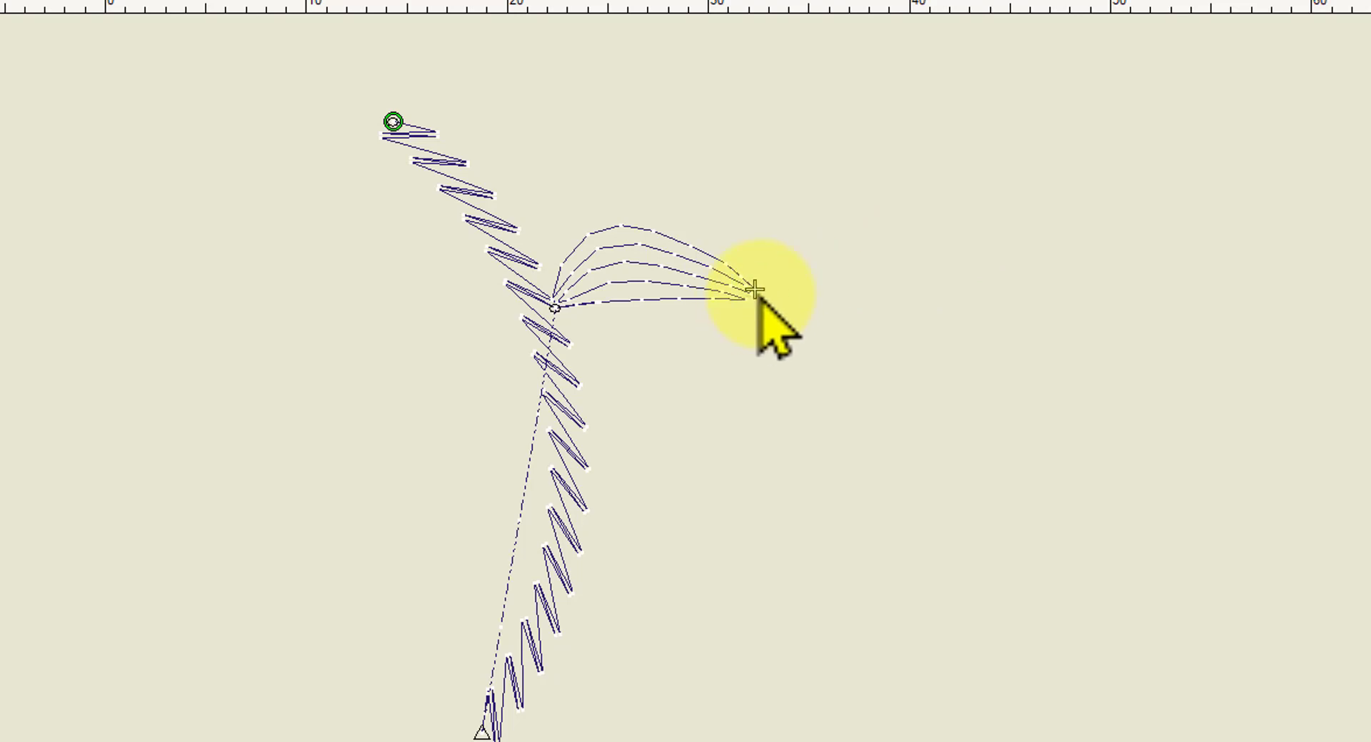
# Digitize an open single-run line along the leaf's lower edge, from the leaf tip back to the stem
pyautogui.scroll(3, 755, 291)
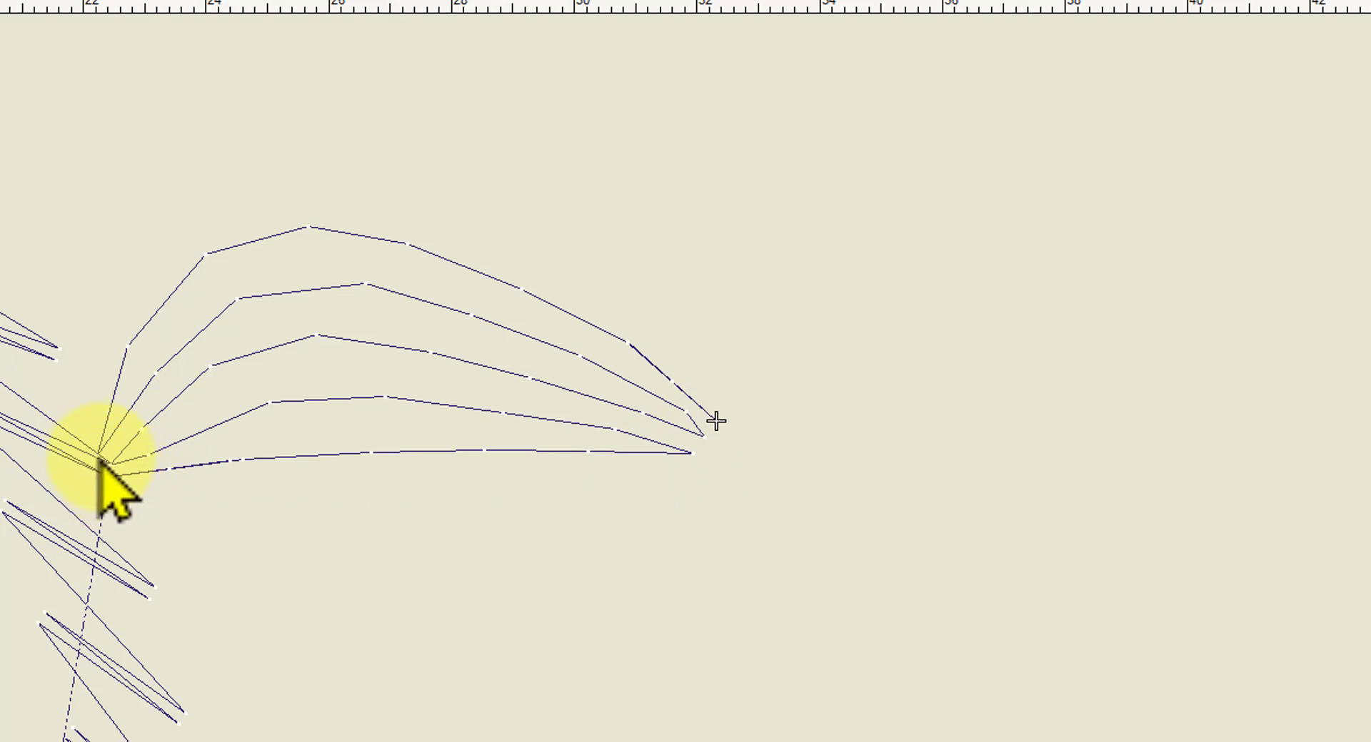
pyautogui.scroll(-1, 61, 454)
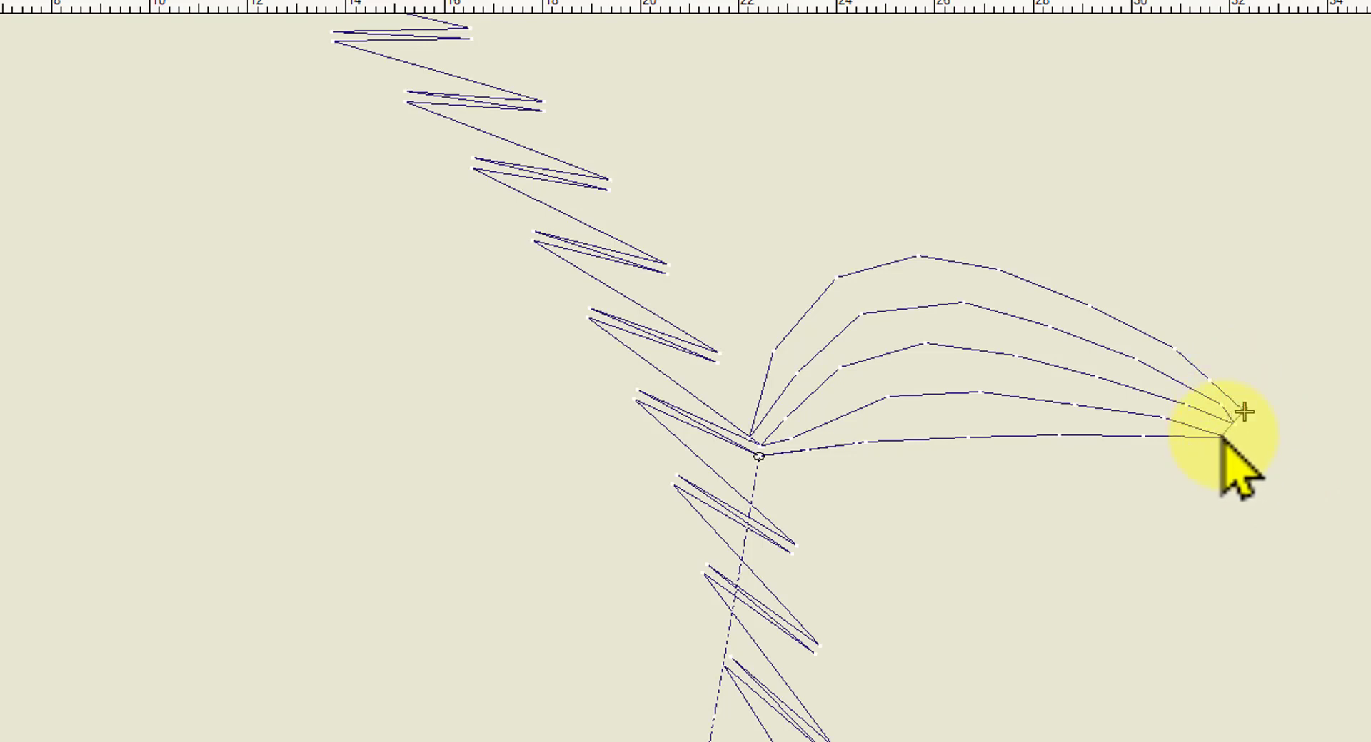
pyautogui.click(1222, 436)
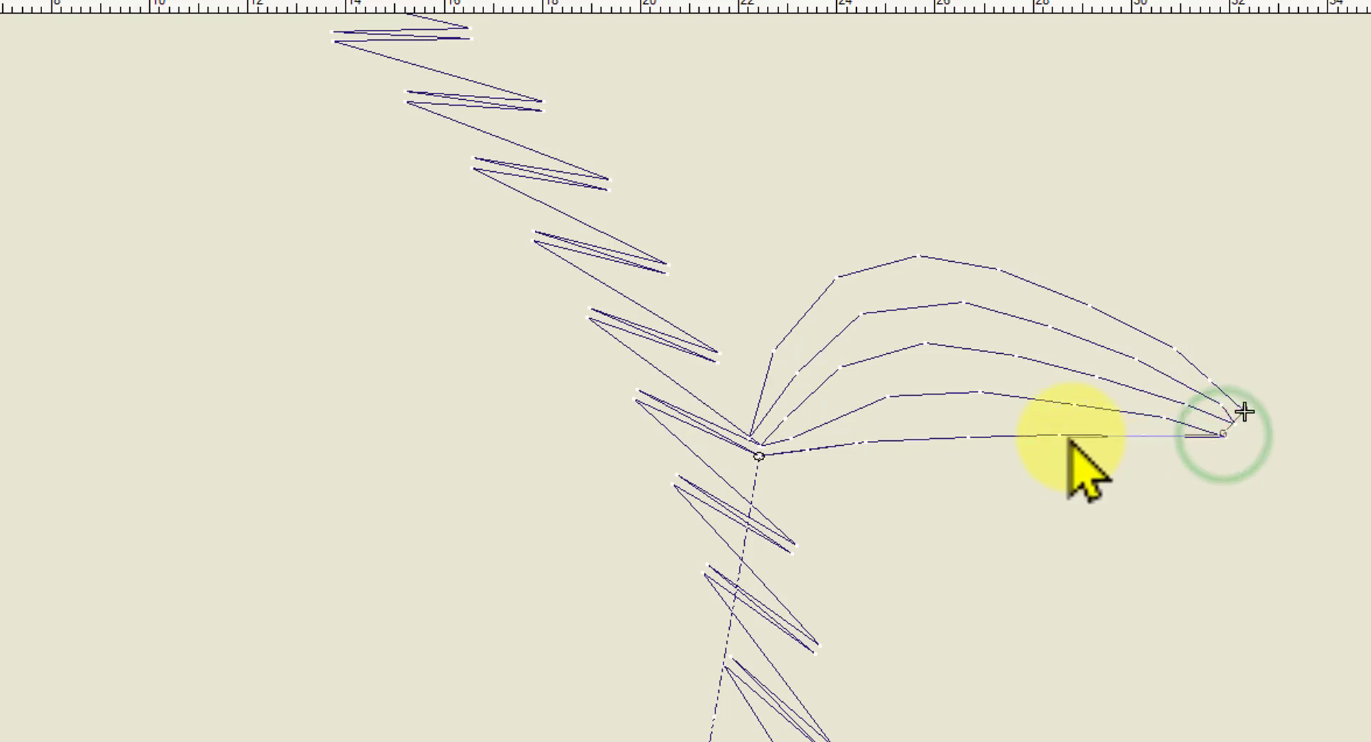
pyautogui.click(1065, 435)
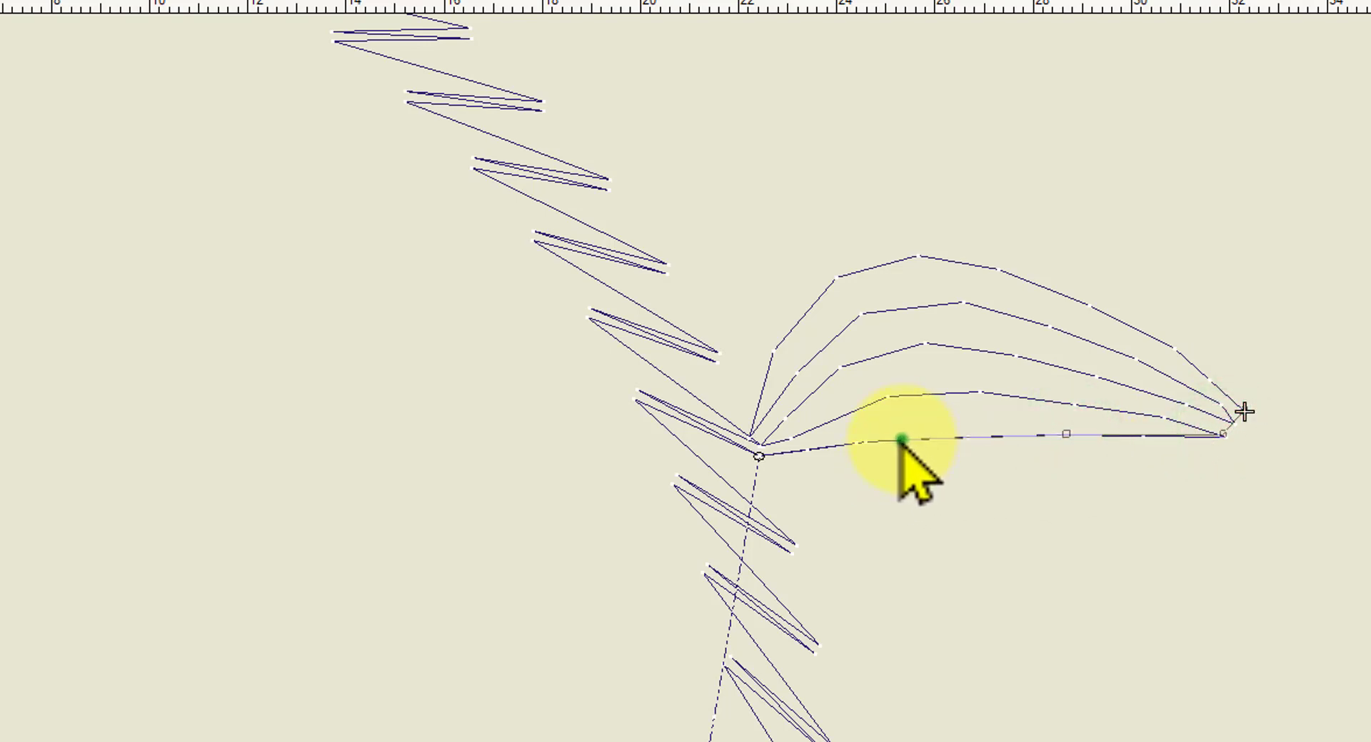
pyautogui.click(901, 439)
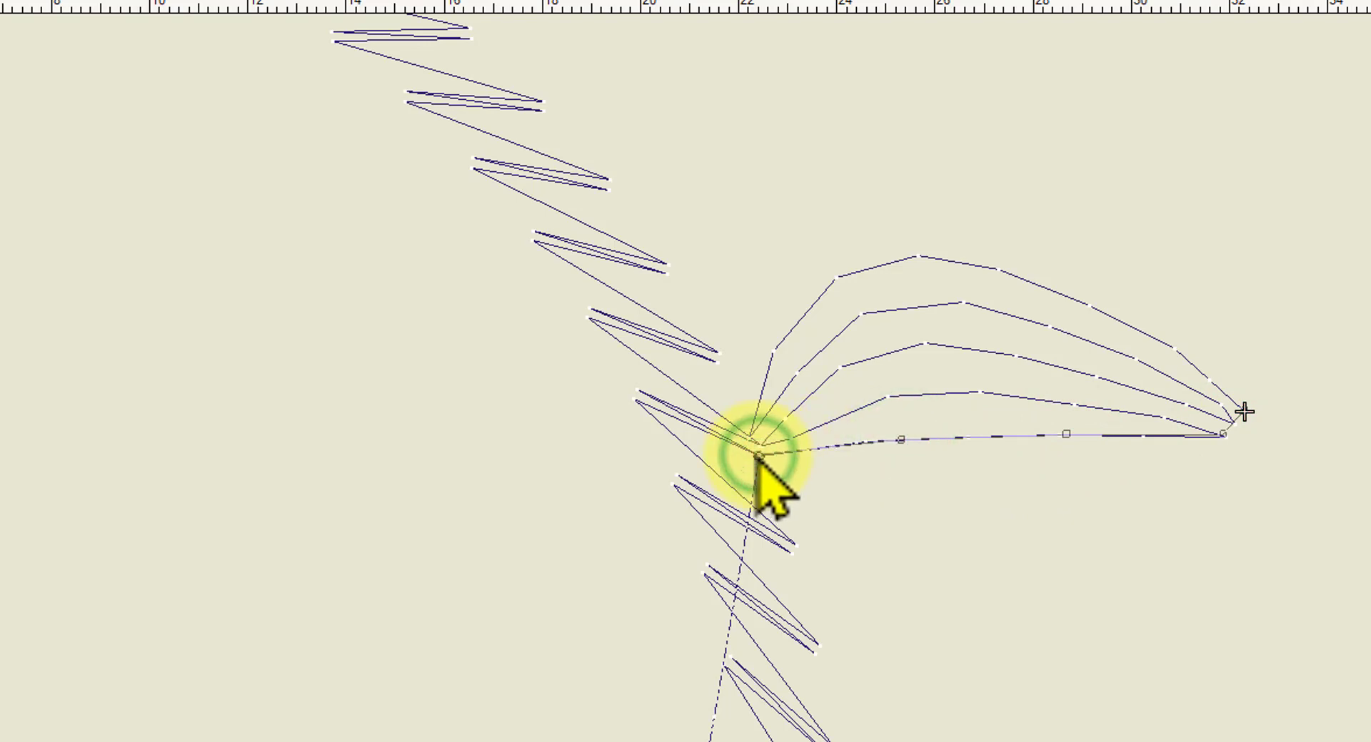
pyautogui.press('Return')
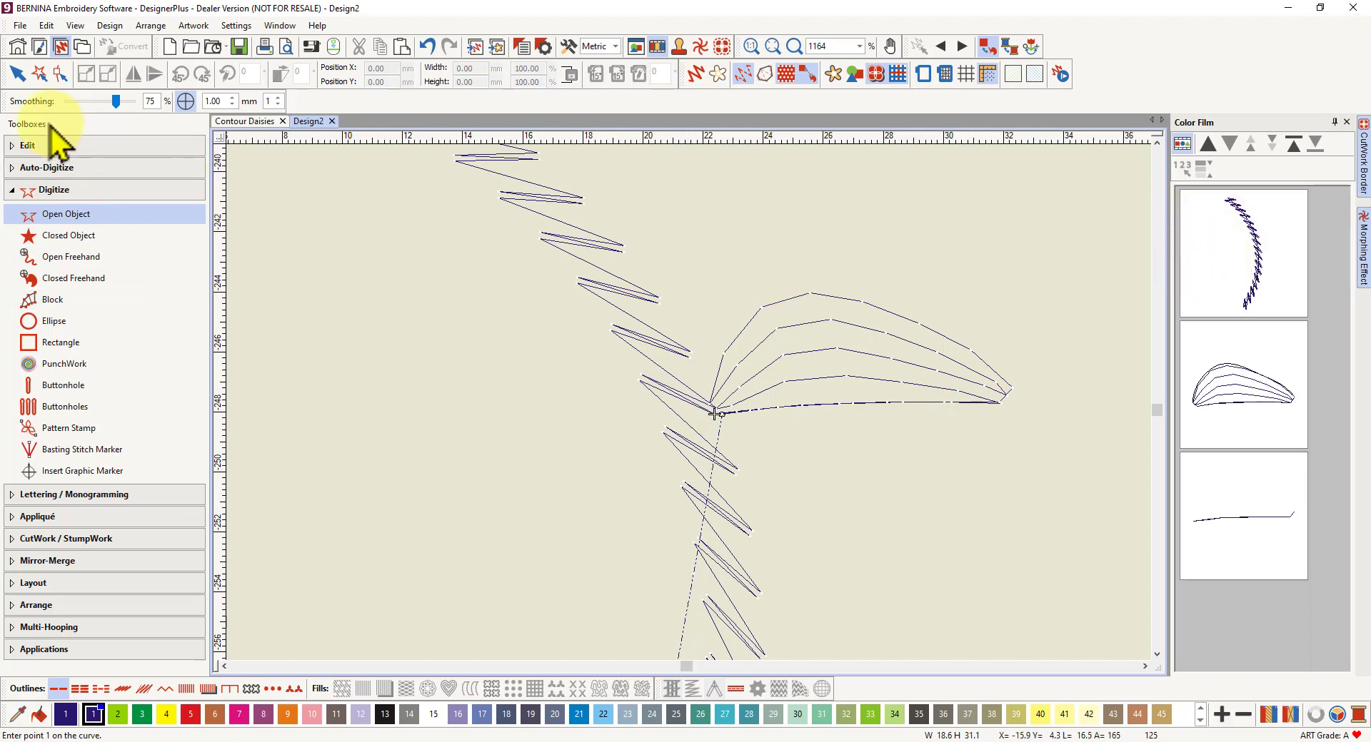
pyautogui.click(16, 74)
pyautogui.click(1031, 227)
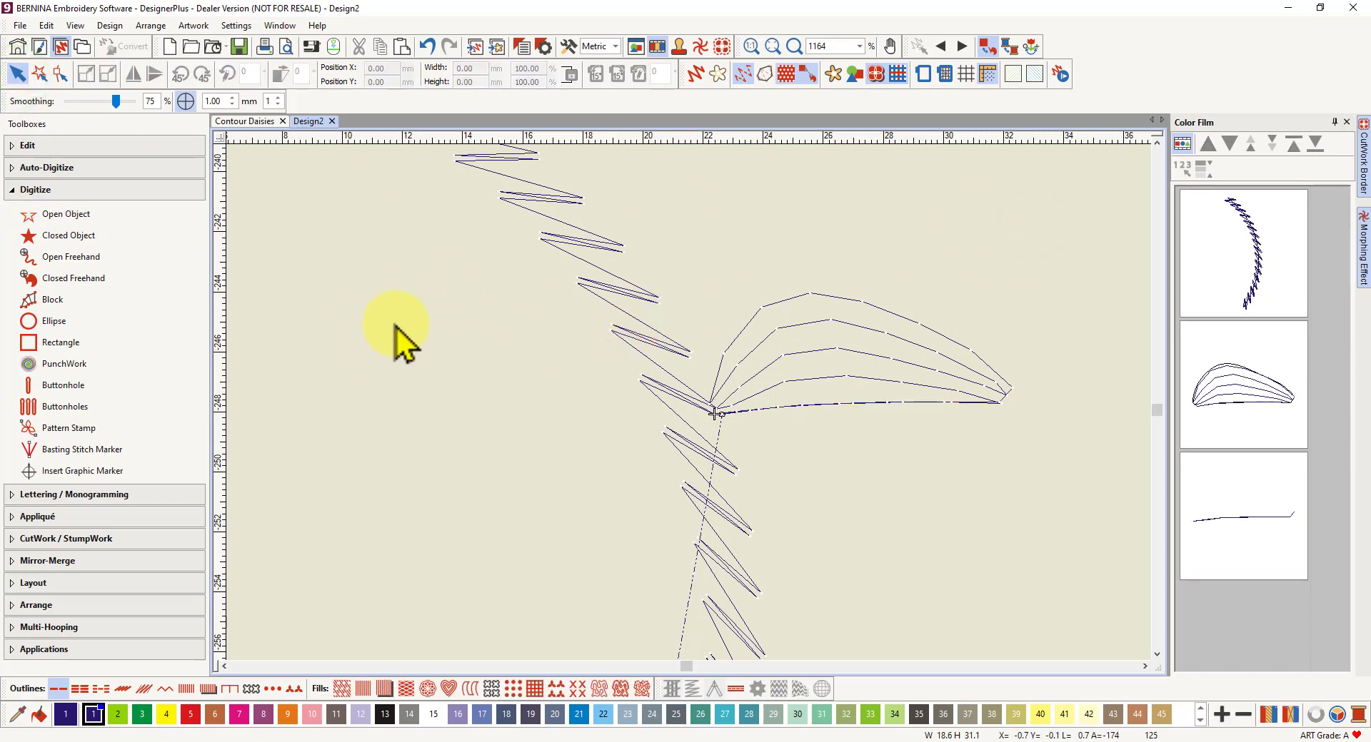
# Activate Stitch Edit to work on individual stitches in the design
pyautogui.click(44, 146)
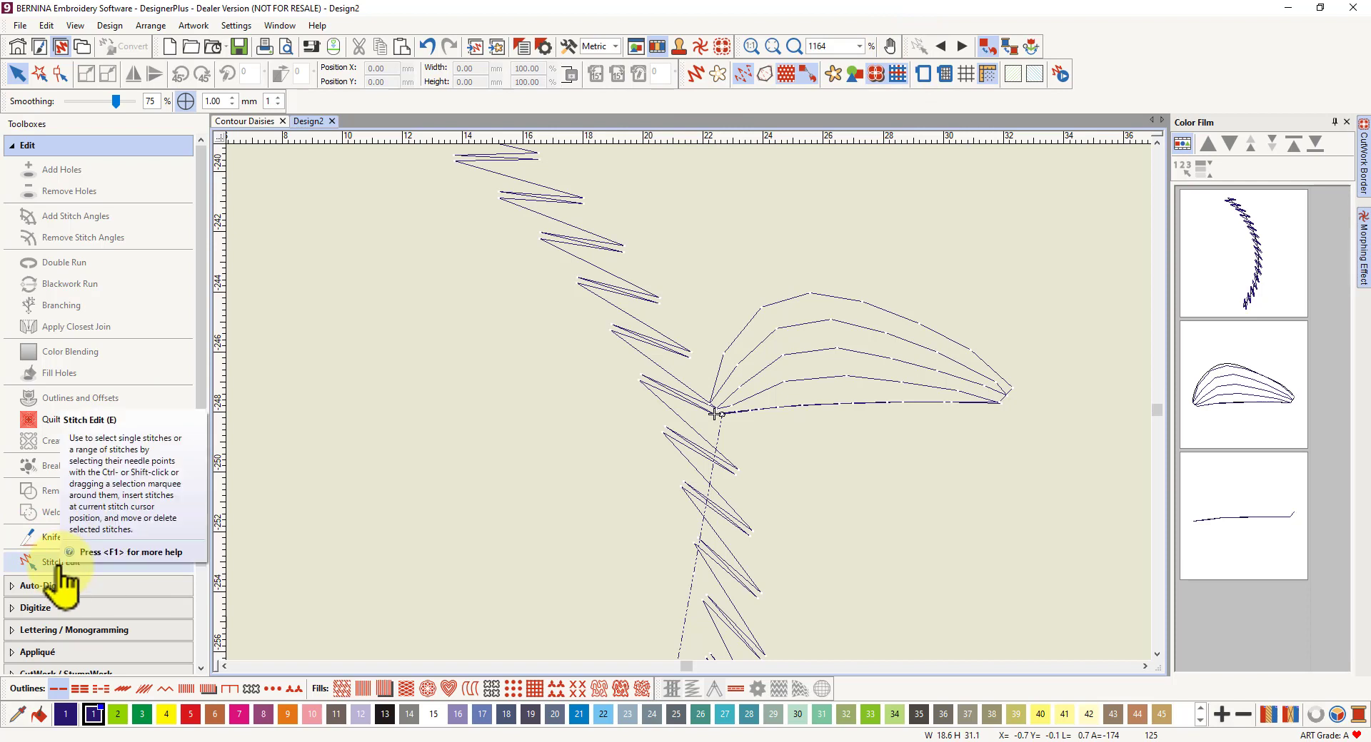
pyautogui.click(985, 46)
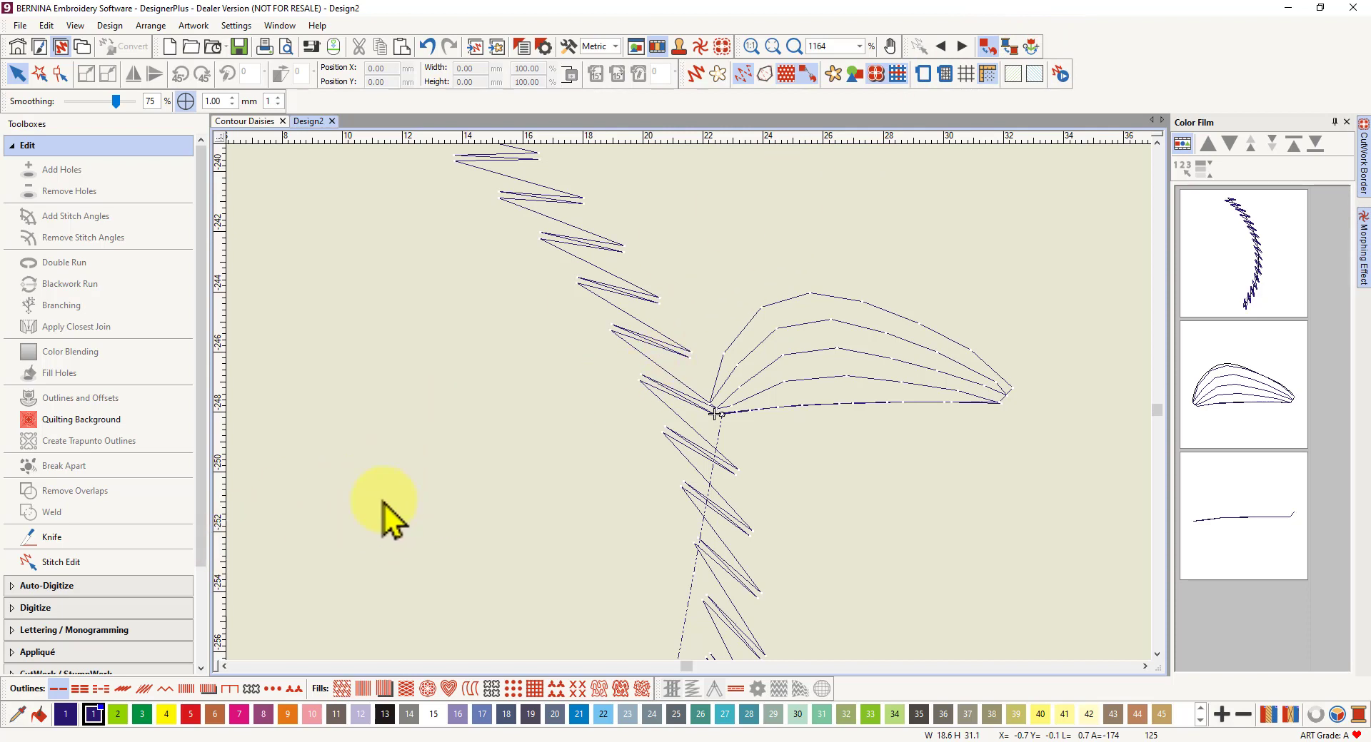
pyautogui.click(62, 565)
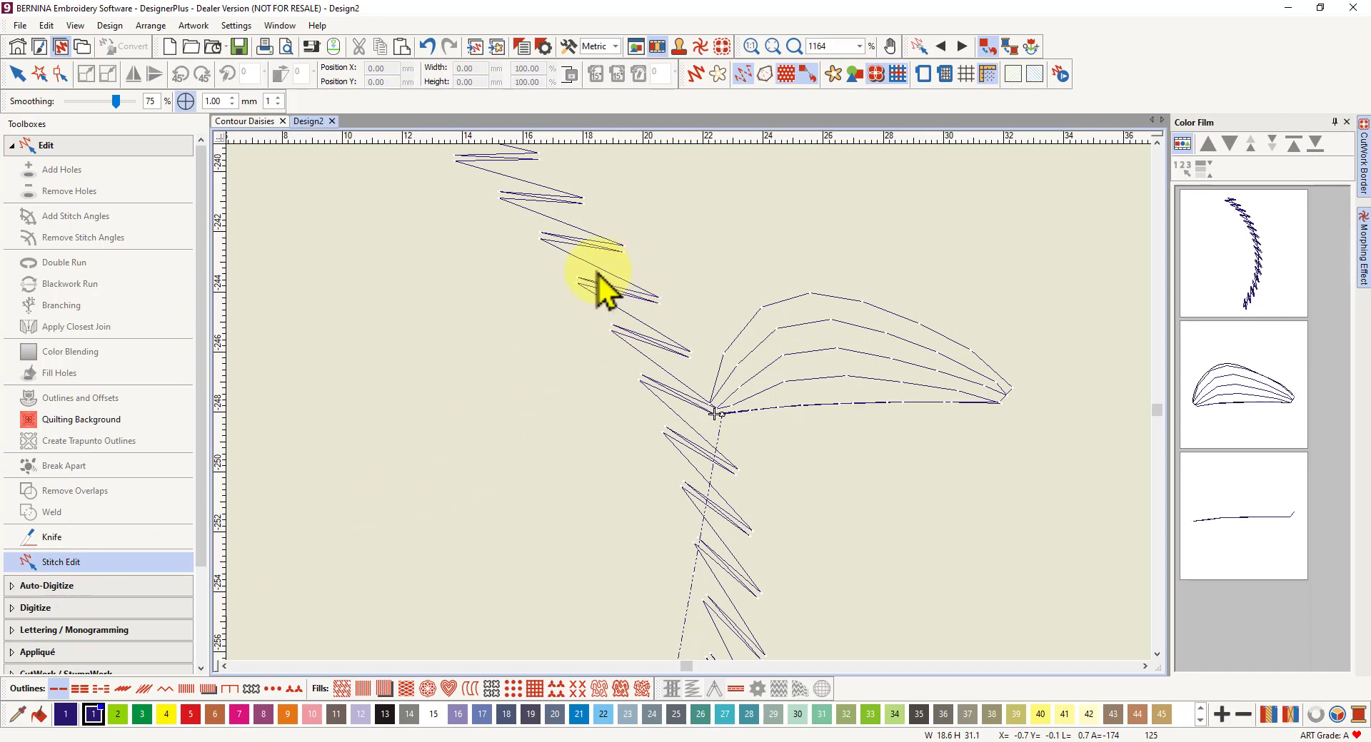
# Examine the zigzag stem stitching from its start point down to where it meets the leaf and its travel run
pyautogui.scroll(-4, 689, 418)
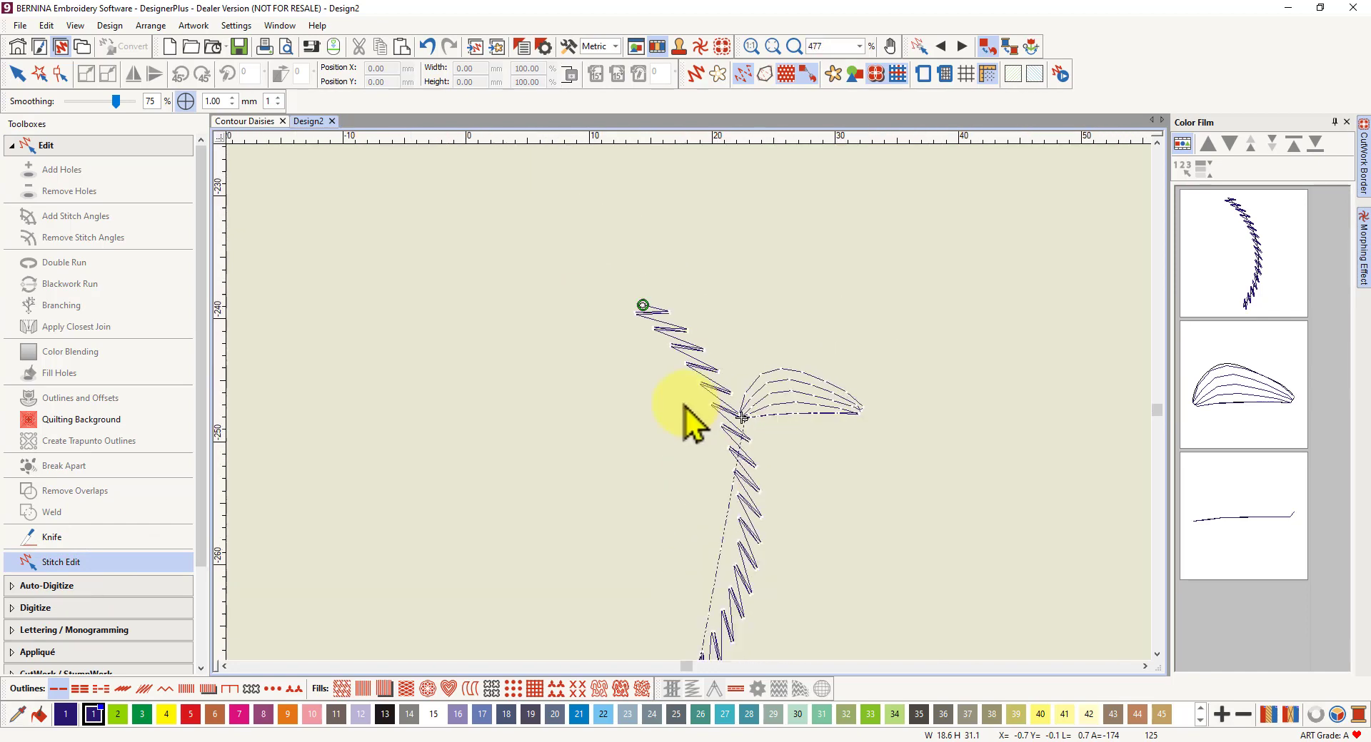
pyautogui.scroll(-2, 689, 418)
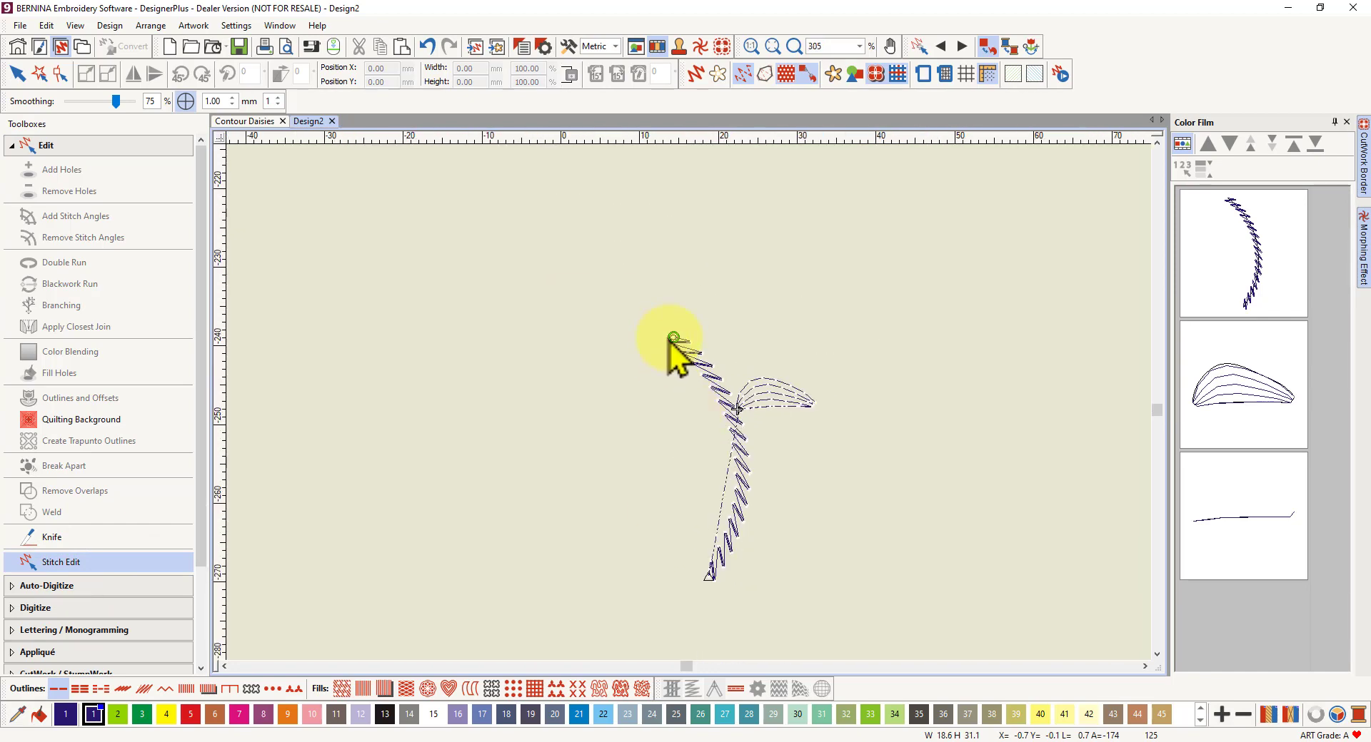
pyautogui.scroll(8, 674, 349)
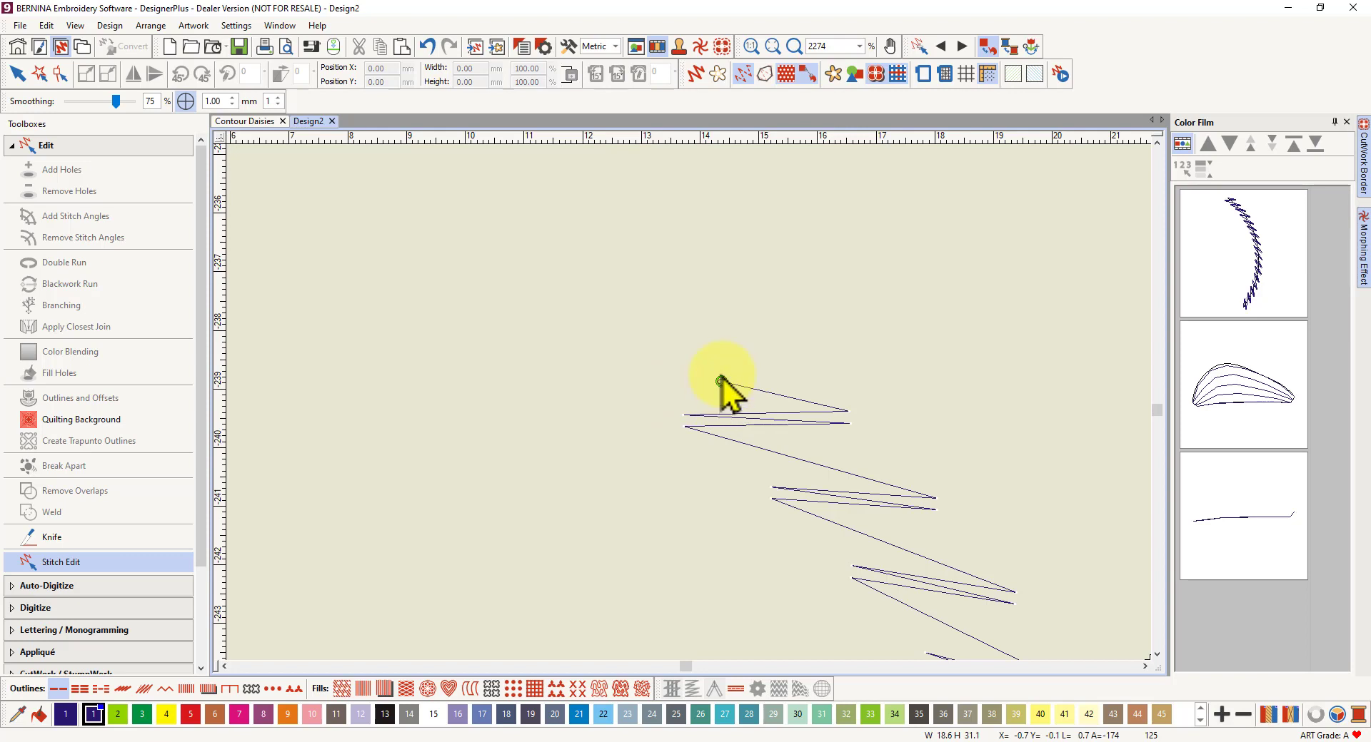
pyautogui.scroll(-6, 720, 384)
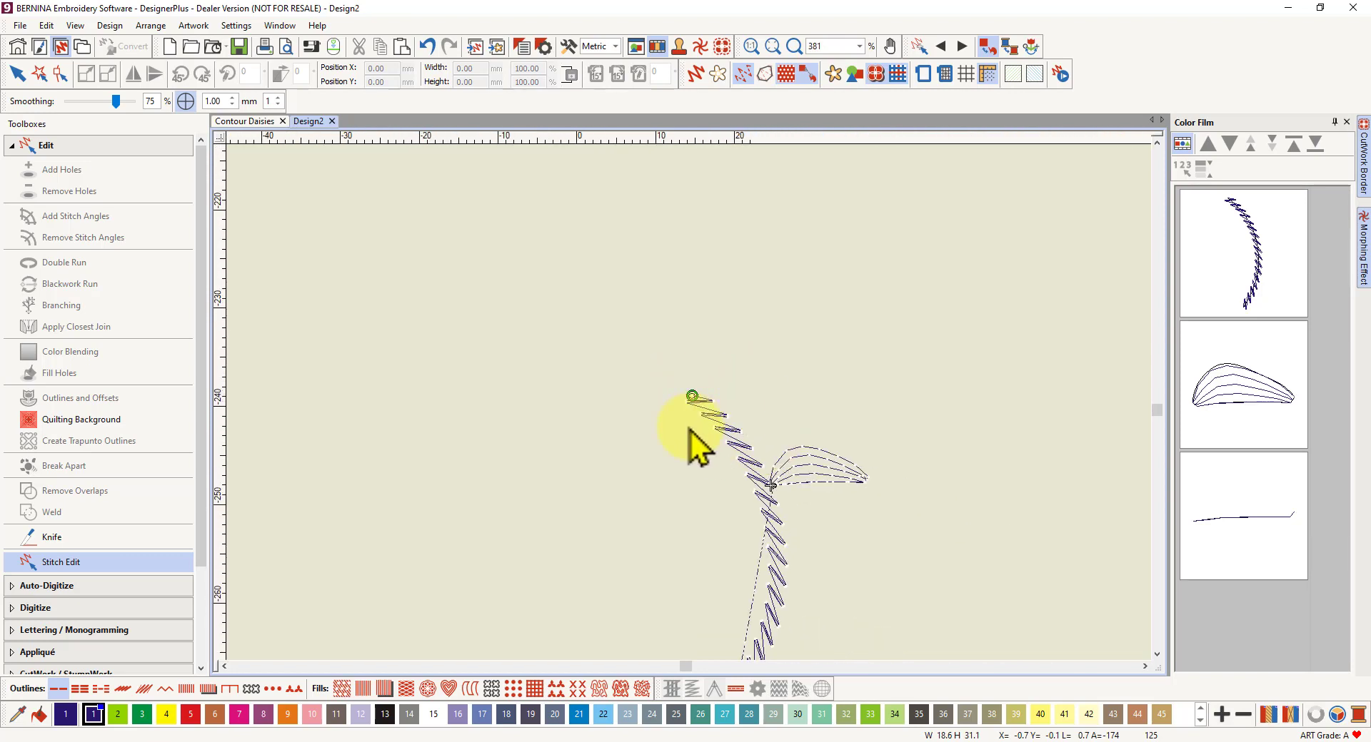
pyautogui.scroll(-2, 811, 450)
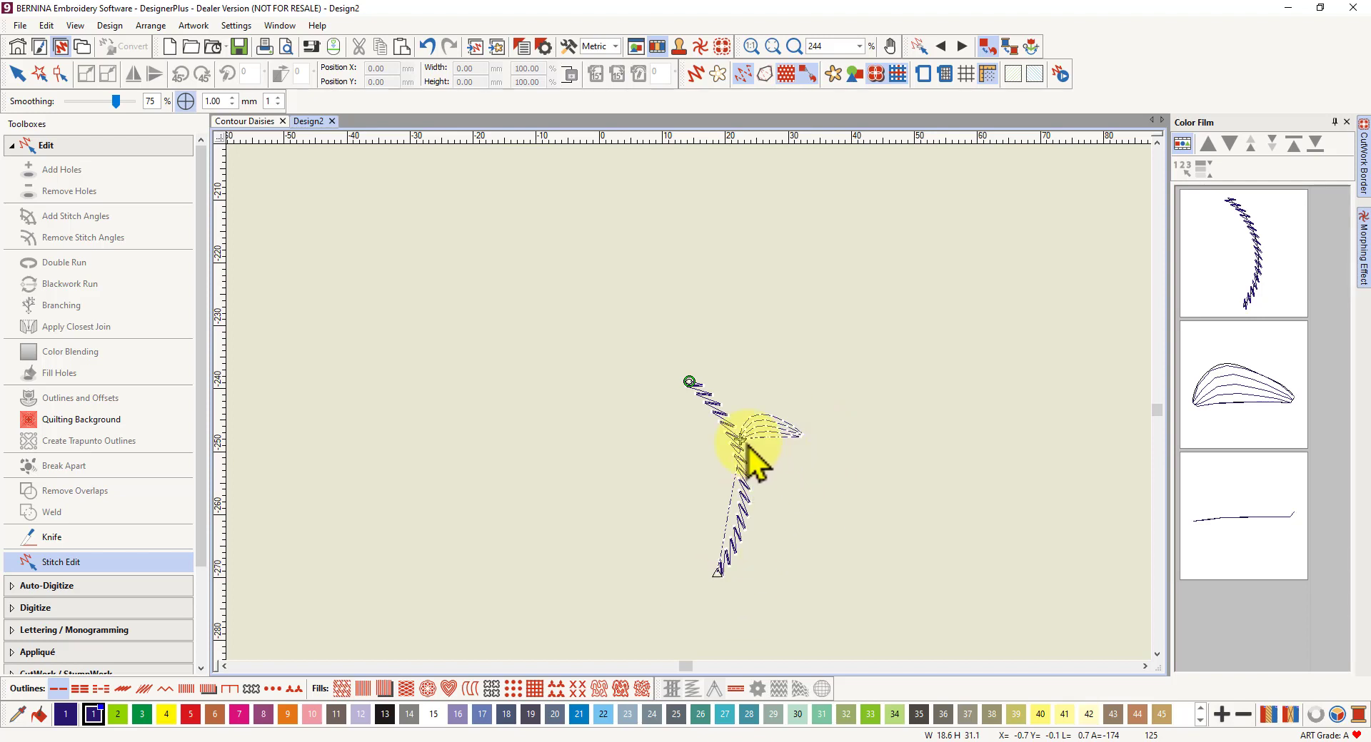
pyautogui.scroll(4, 747, 453)
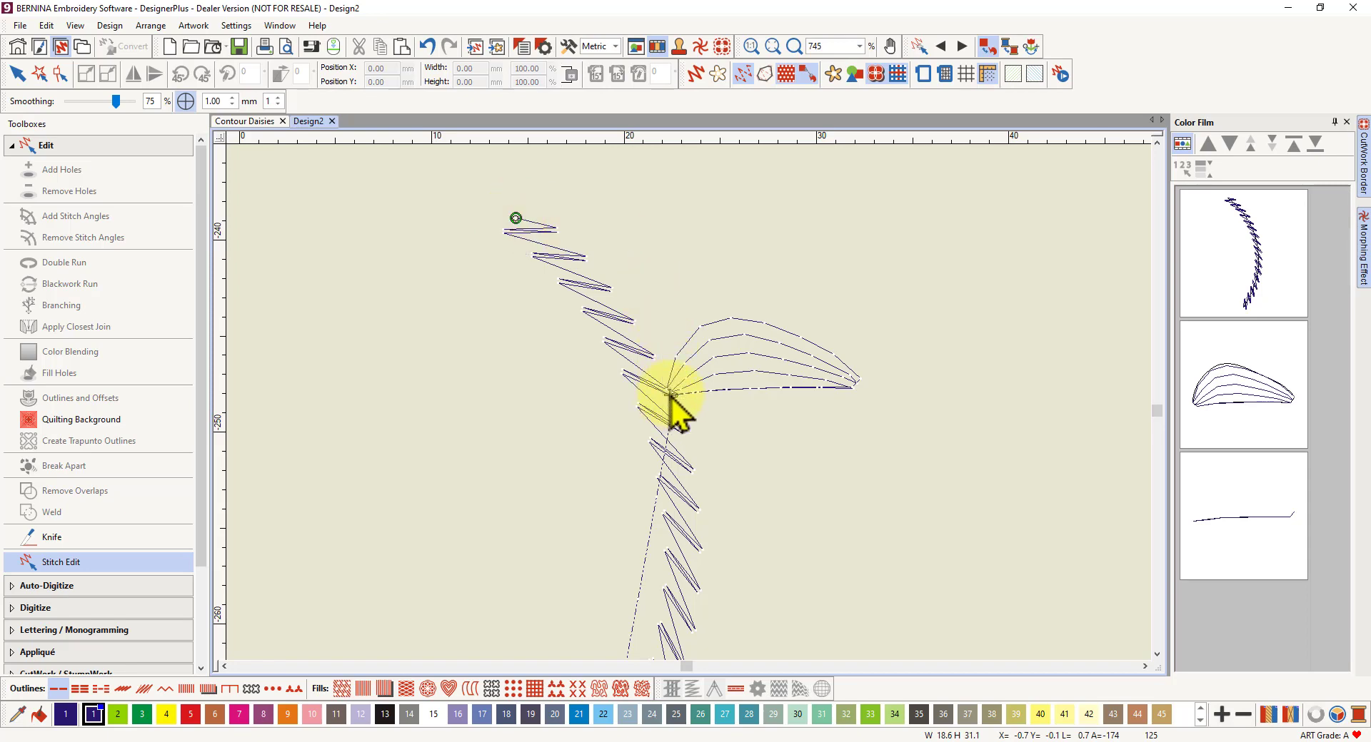
pyautogui.scroll(7, 686, 413)
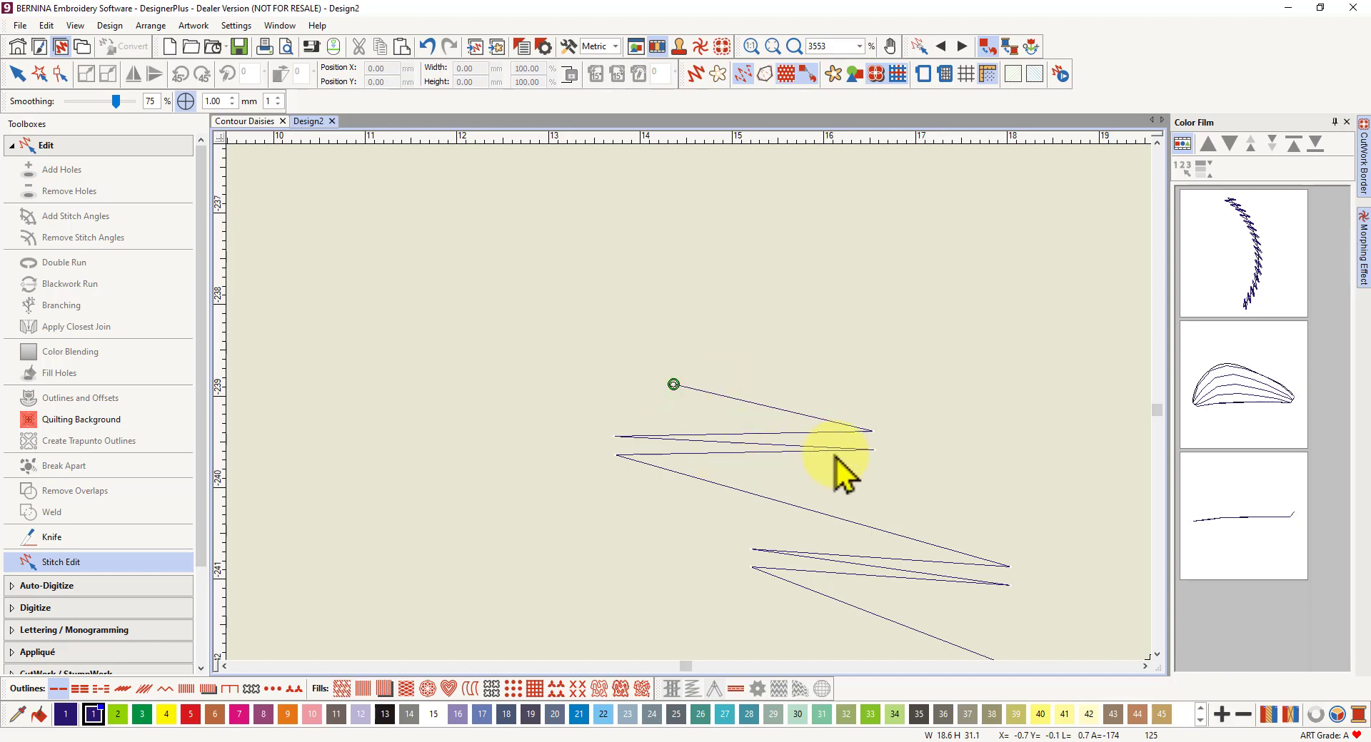
pyautogui.scroll(-3, 691, 420)
pyautogui.scroll(-2, 689, 407)
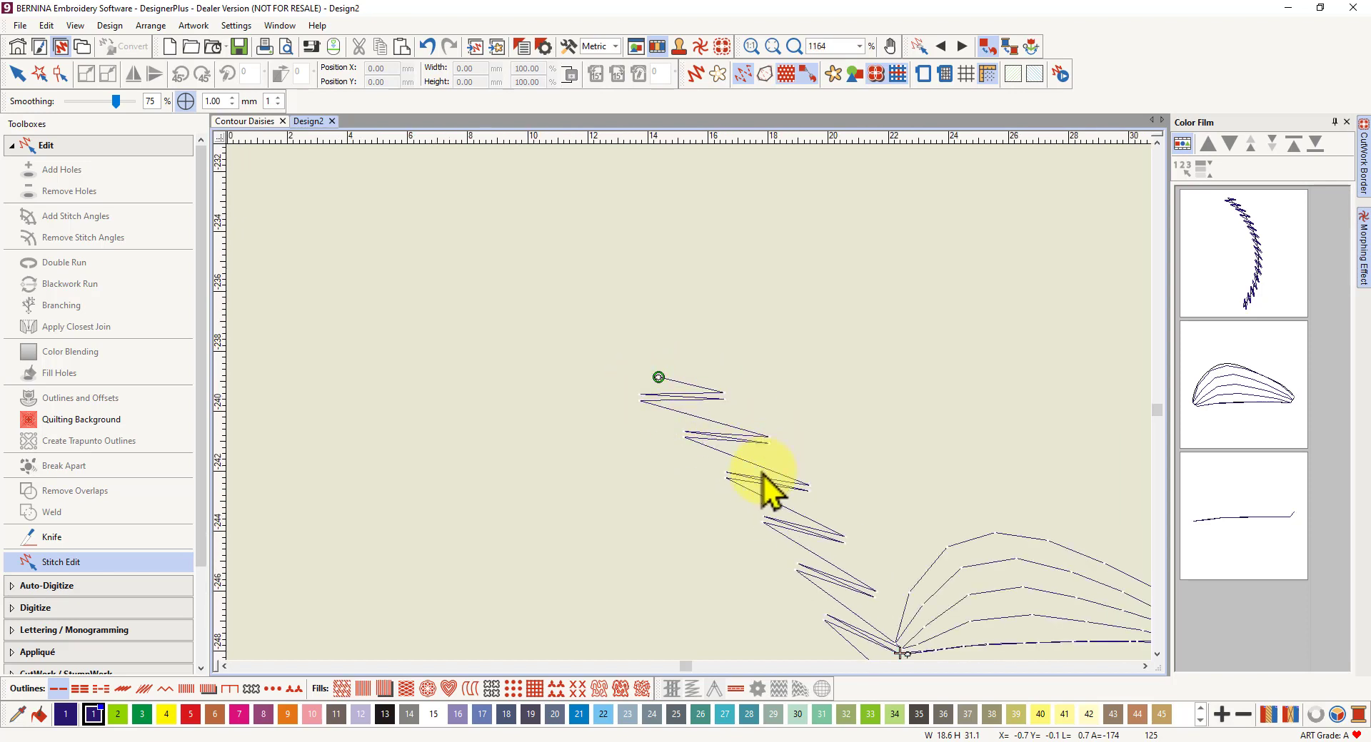
pyautogui.scroll(-2, 714, 429)
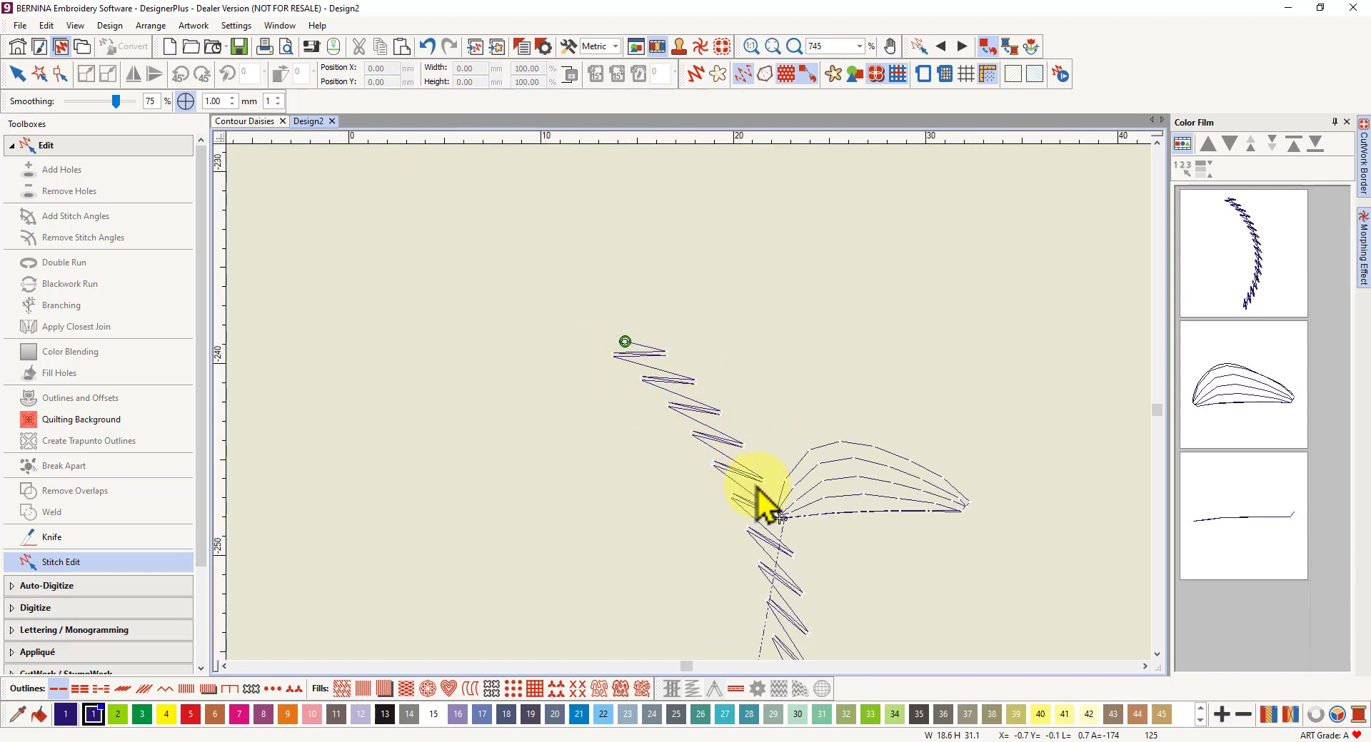
pyautogui.scroll(5, 689, 409)
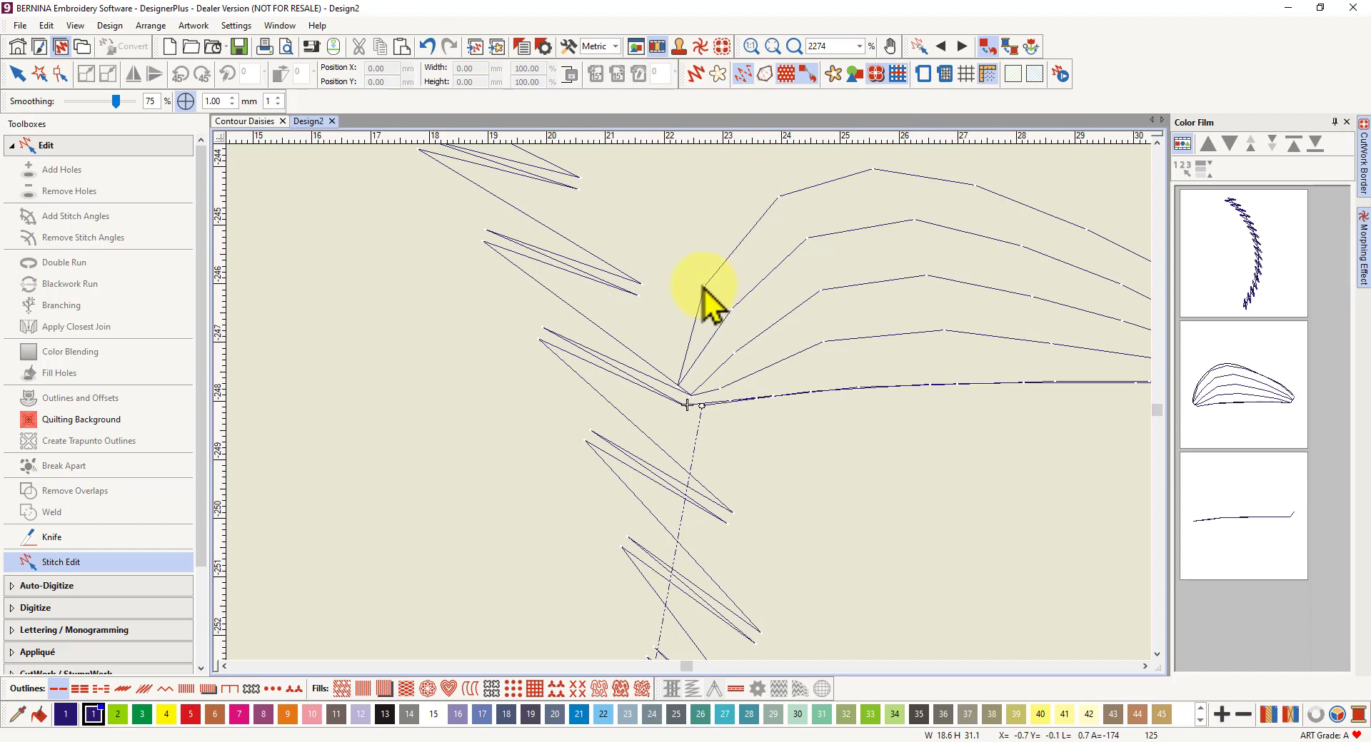
# Select a stem needle point just above the leaf, and advance stitch by stitch to the point where the travel run meets the stem
pyautogui.click(637, 295)
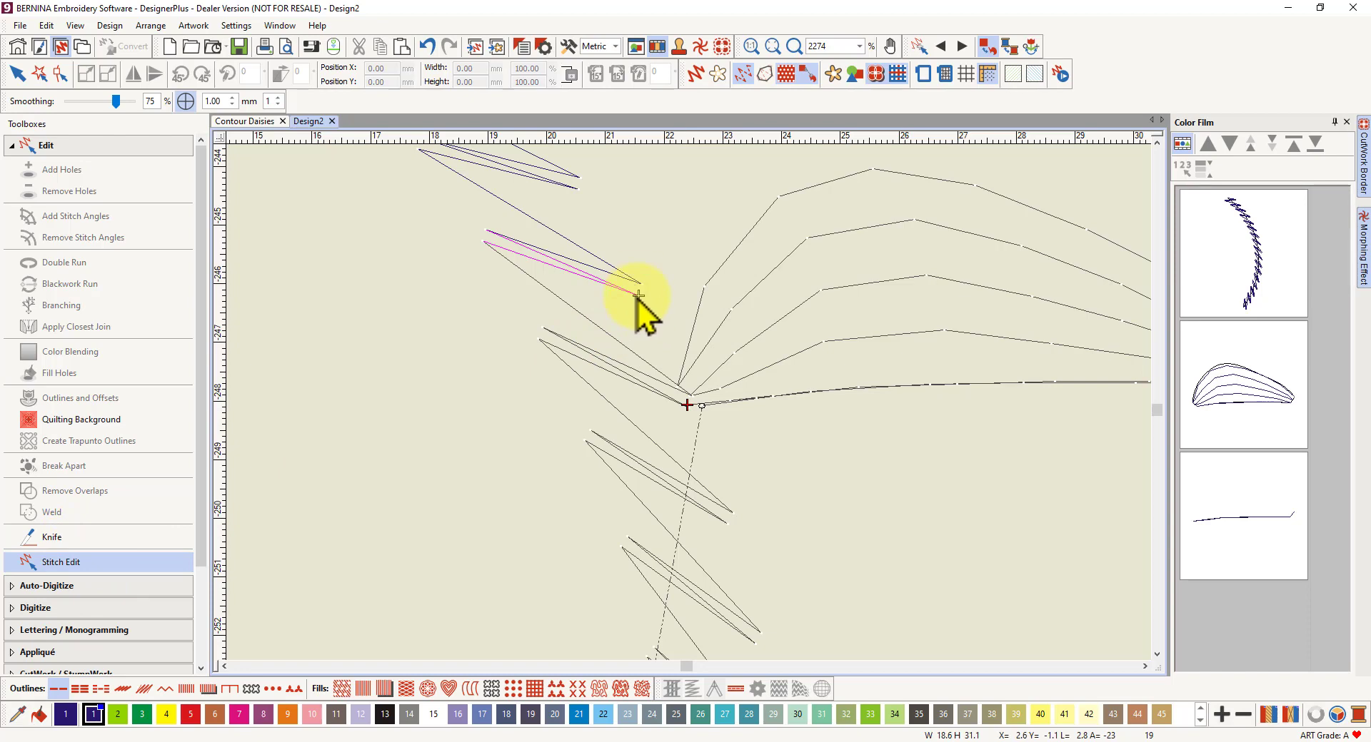
pyautogui.scroll(-5, 688, 405)
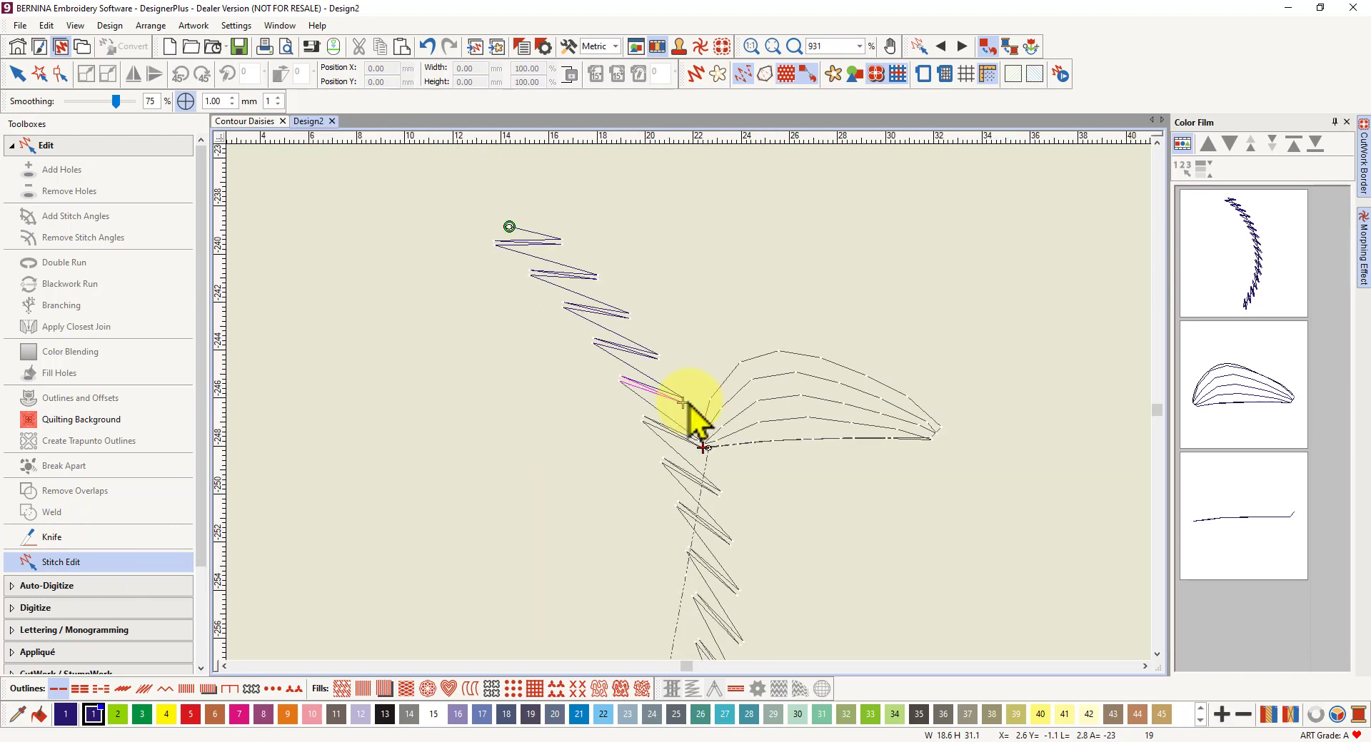
pyautogui.scroll(-2, 687, 404)
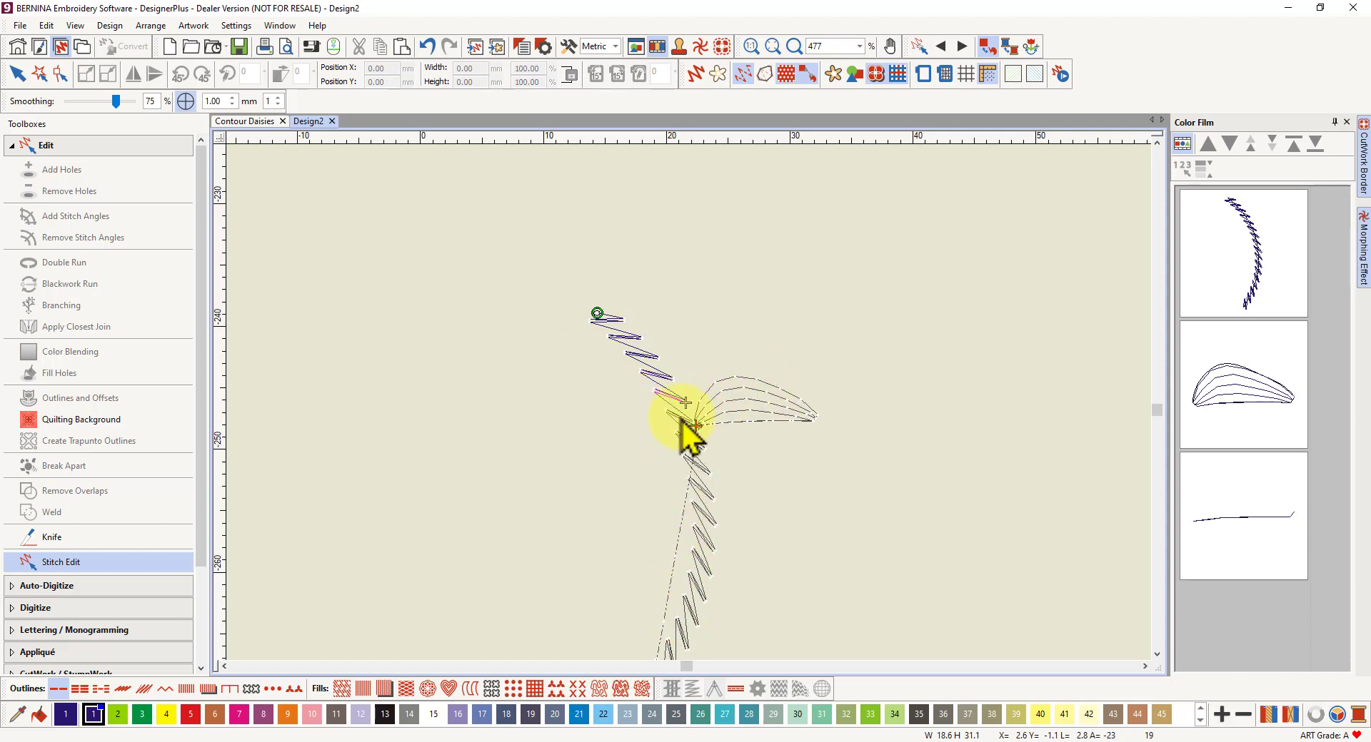
pyautogui.scroll(5, 684, 439)
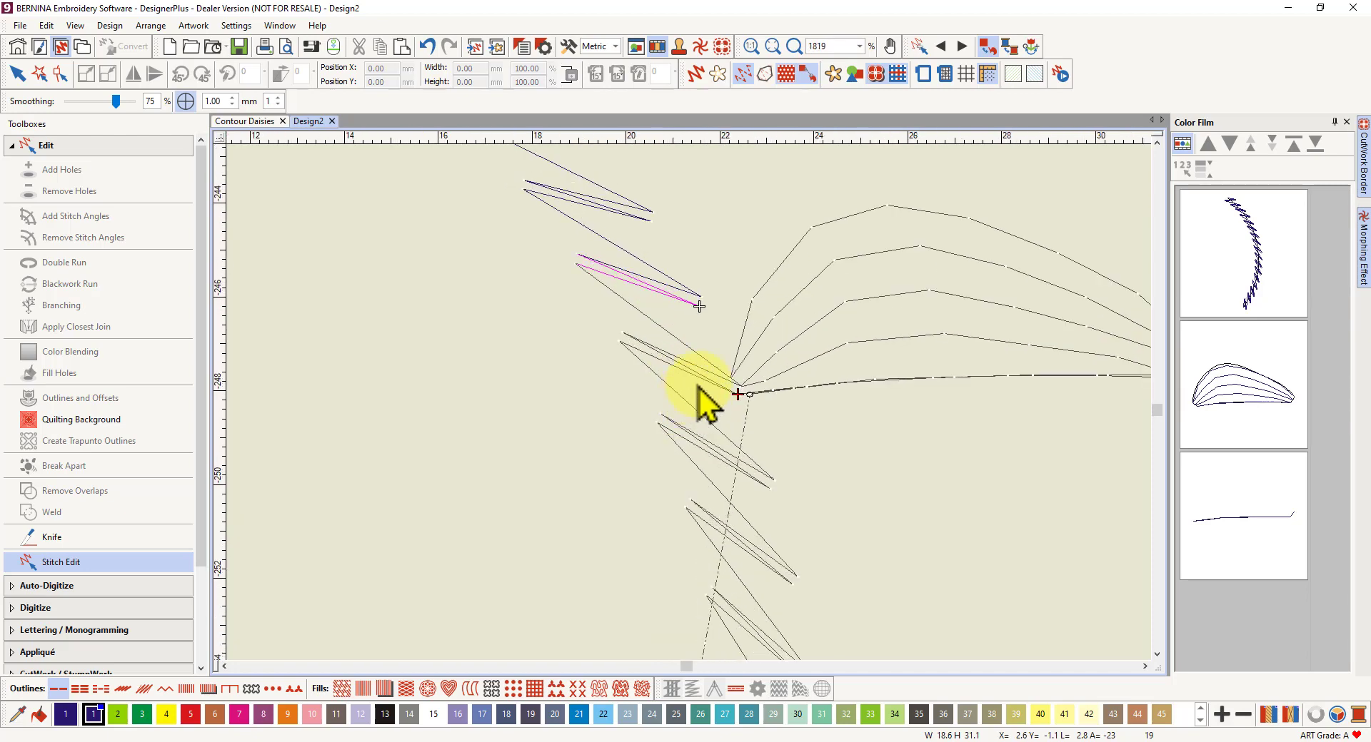
pyautogui.scroll(4, 709, 353)
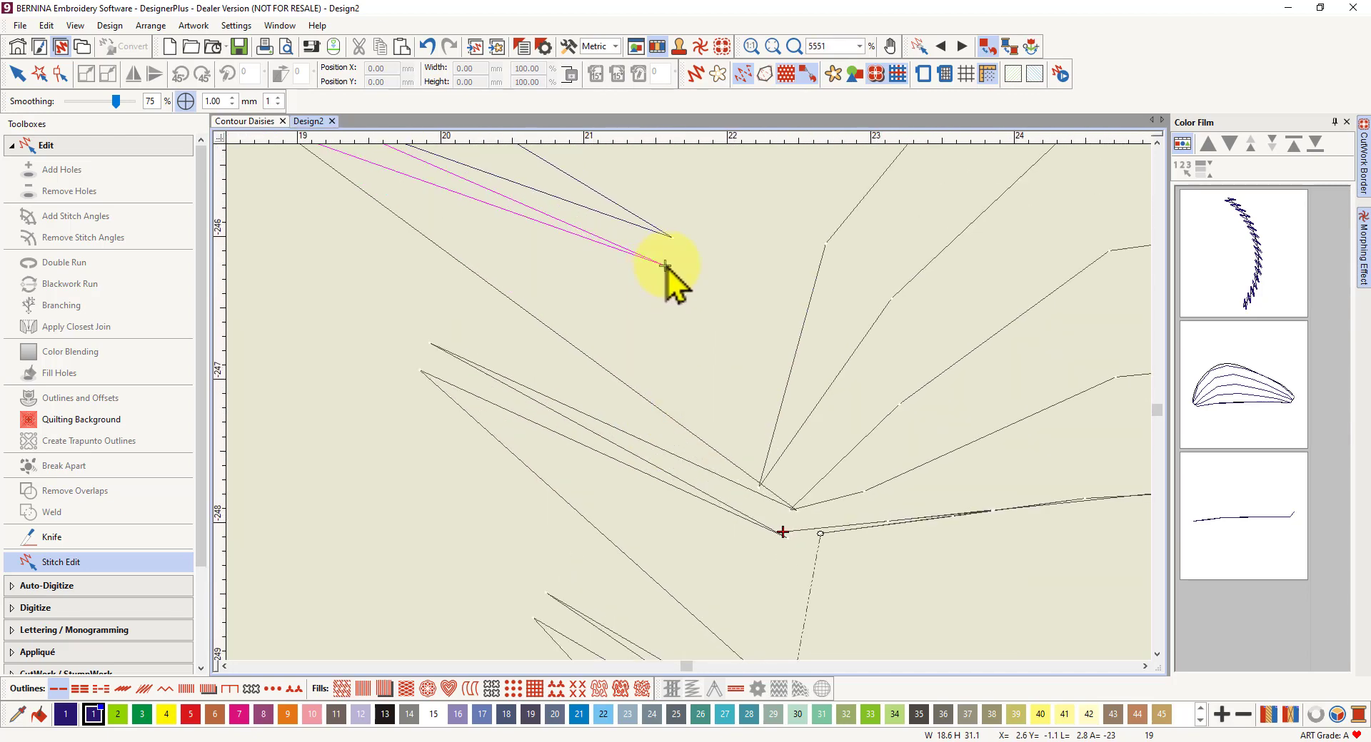
pyautogui.scroll(-1, 665, 266)
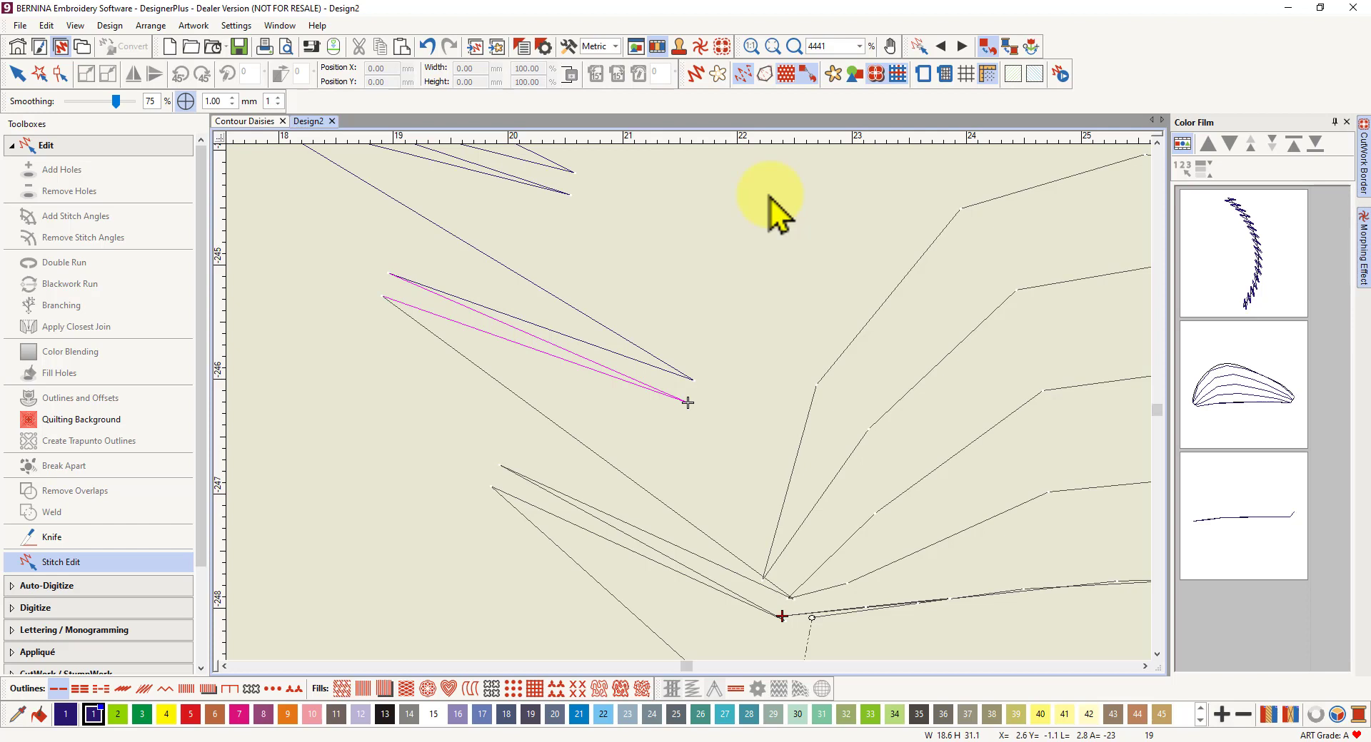
pyautogui.press('Right')
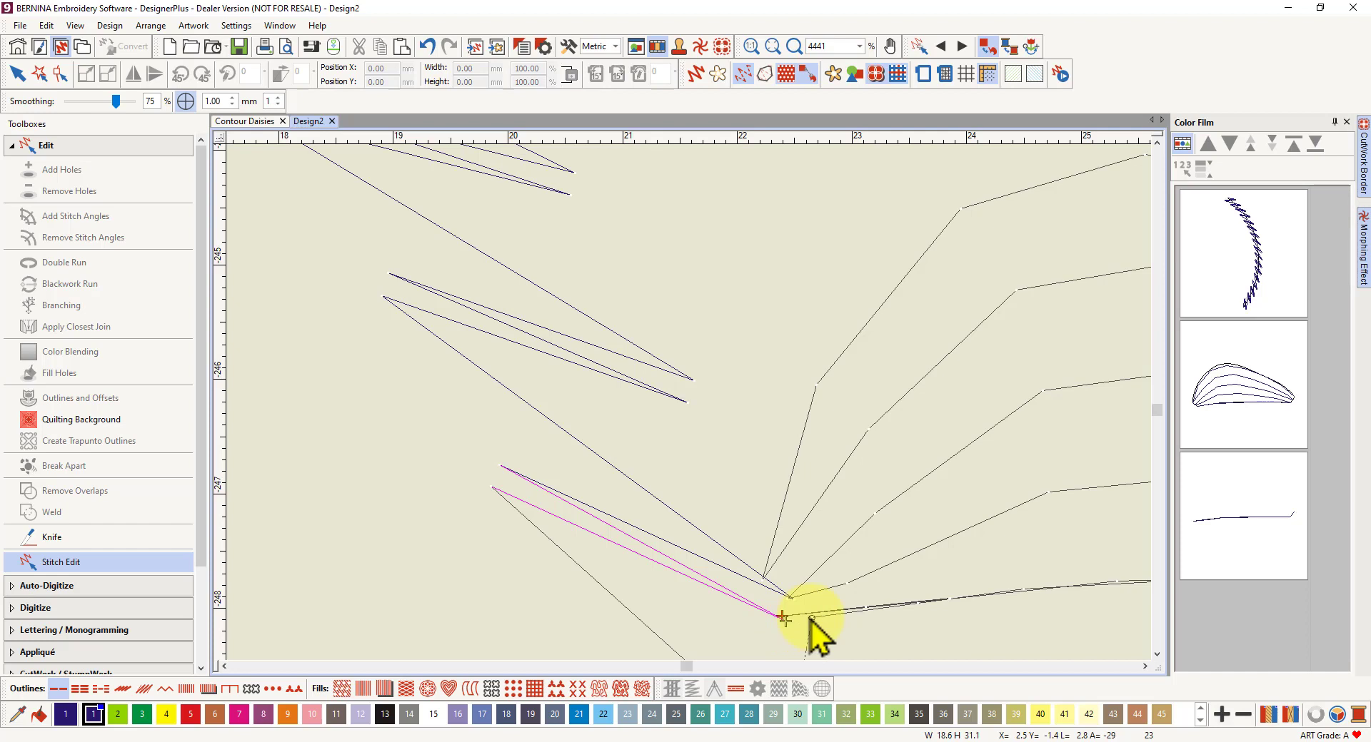
pyautogui.click(965, 74)
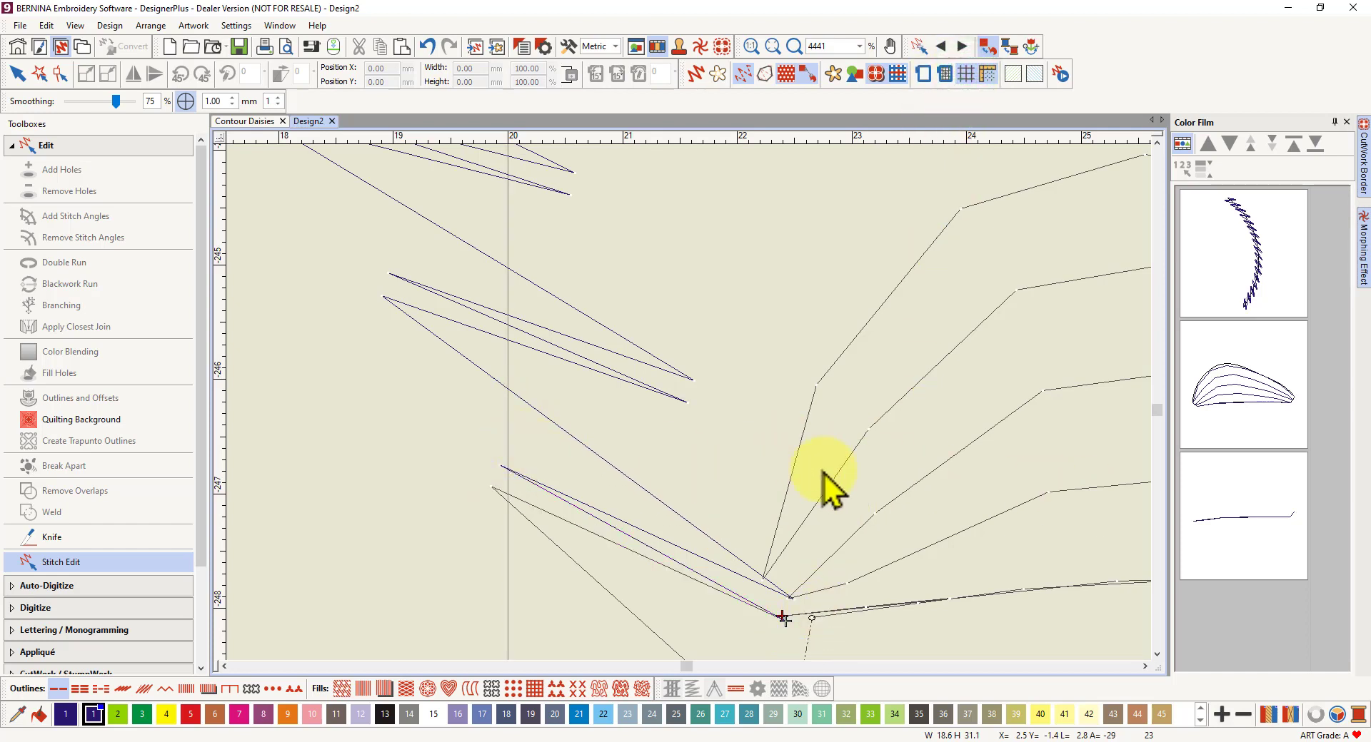
pyautogui.scroll(-3, 688, 414)
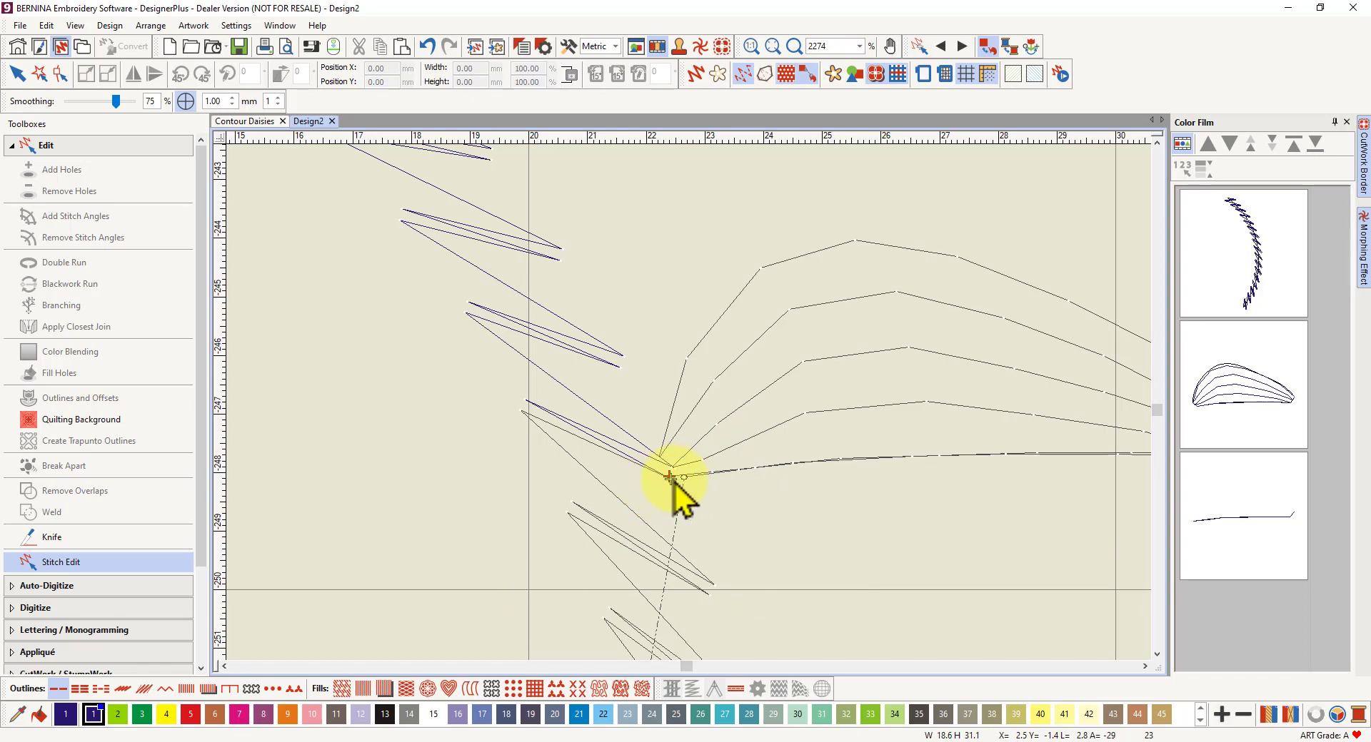
pyautogui.scroll(3, 675, 480)
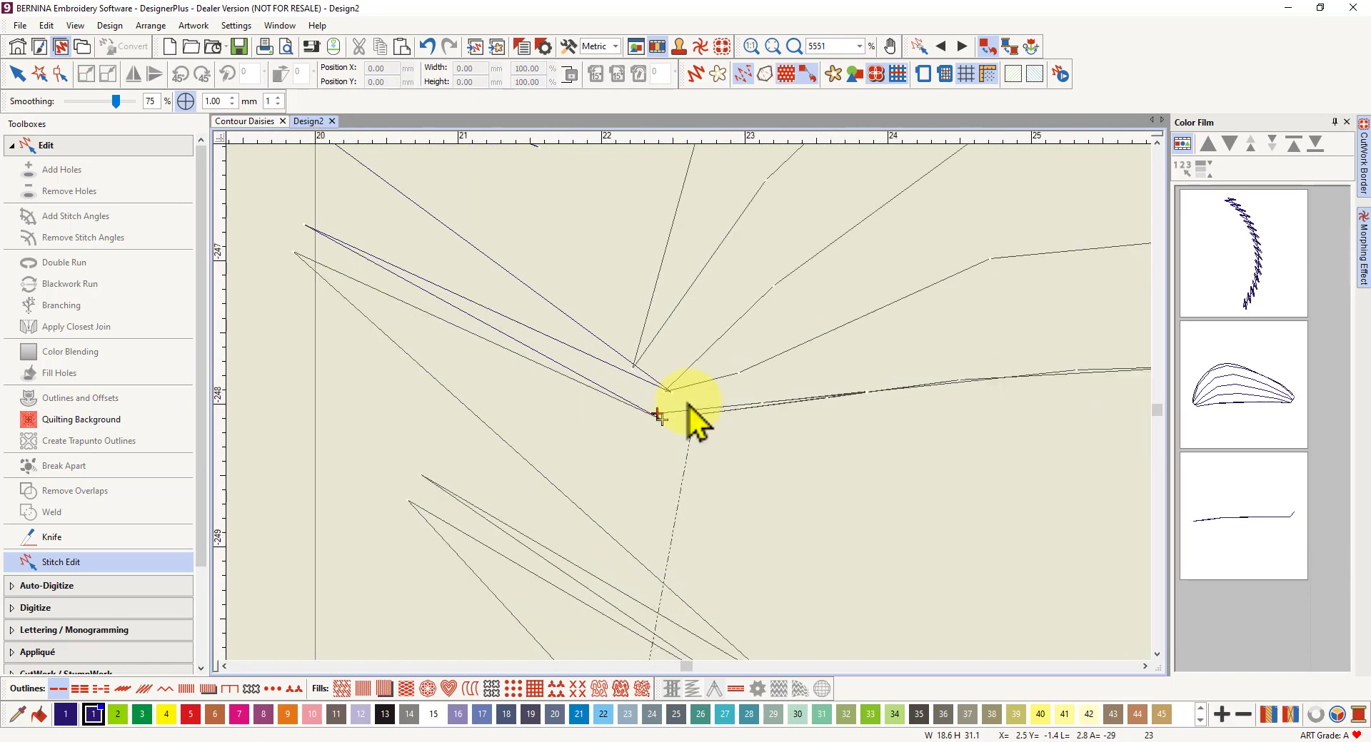
pyautogui.click(965, 74)
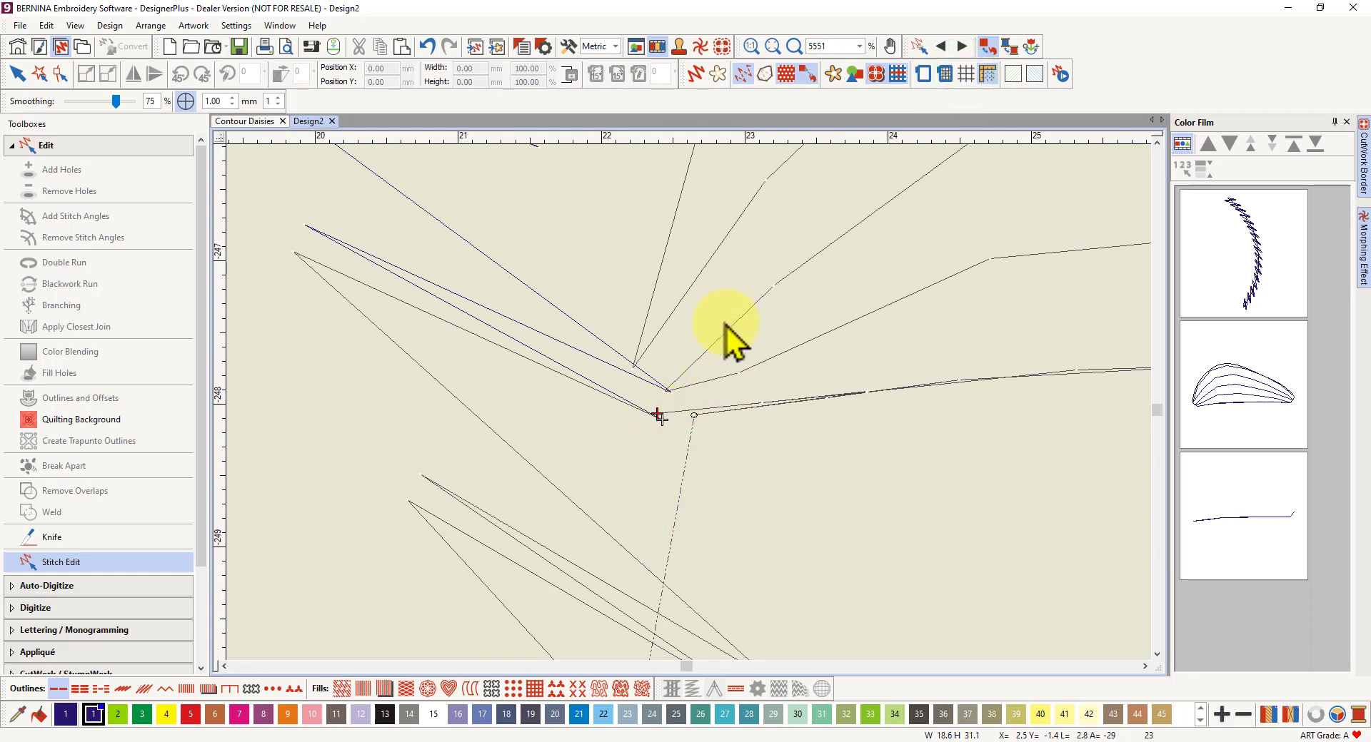
# Group the leaf with the travel run along its lower edge
pyautogui.click(1238, 397)
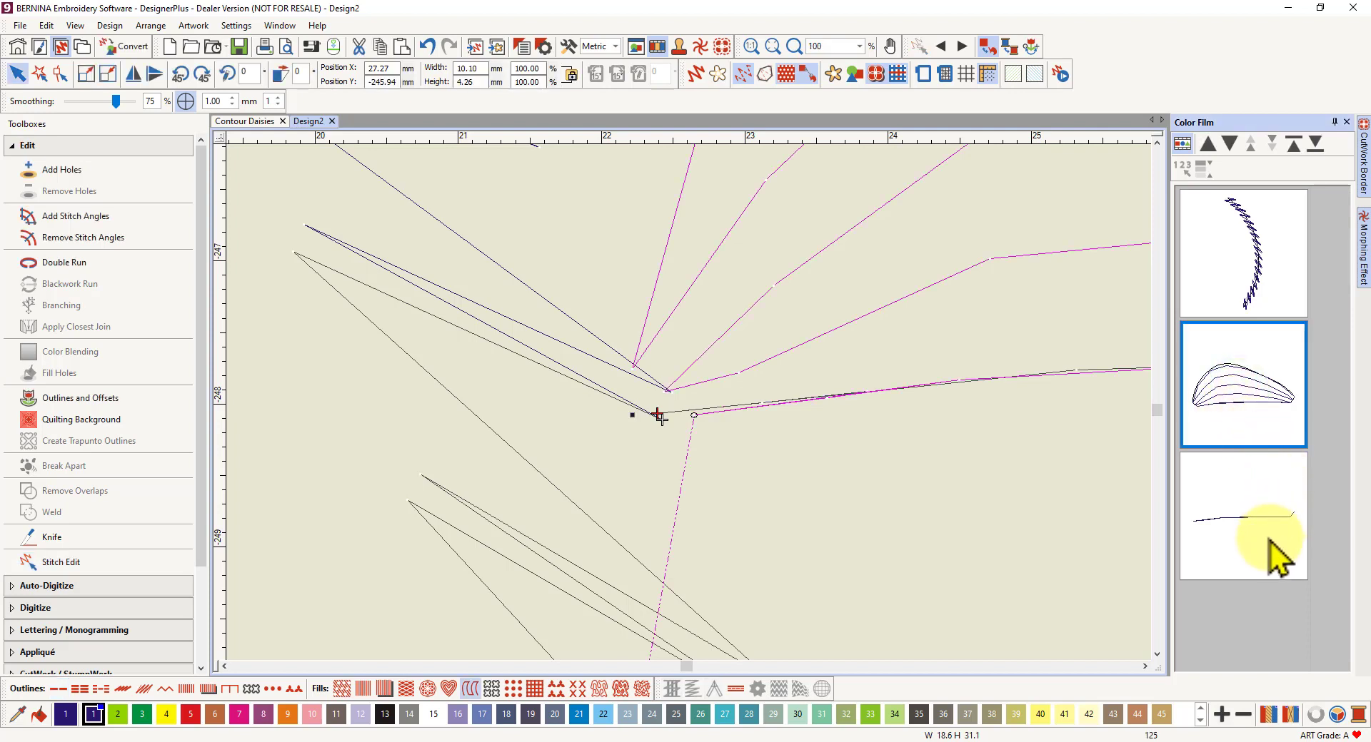
pyautogui.keyDown('ctrl'); pyautogui.click(1239, 519); pyautogui.keyUp('ctrl')
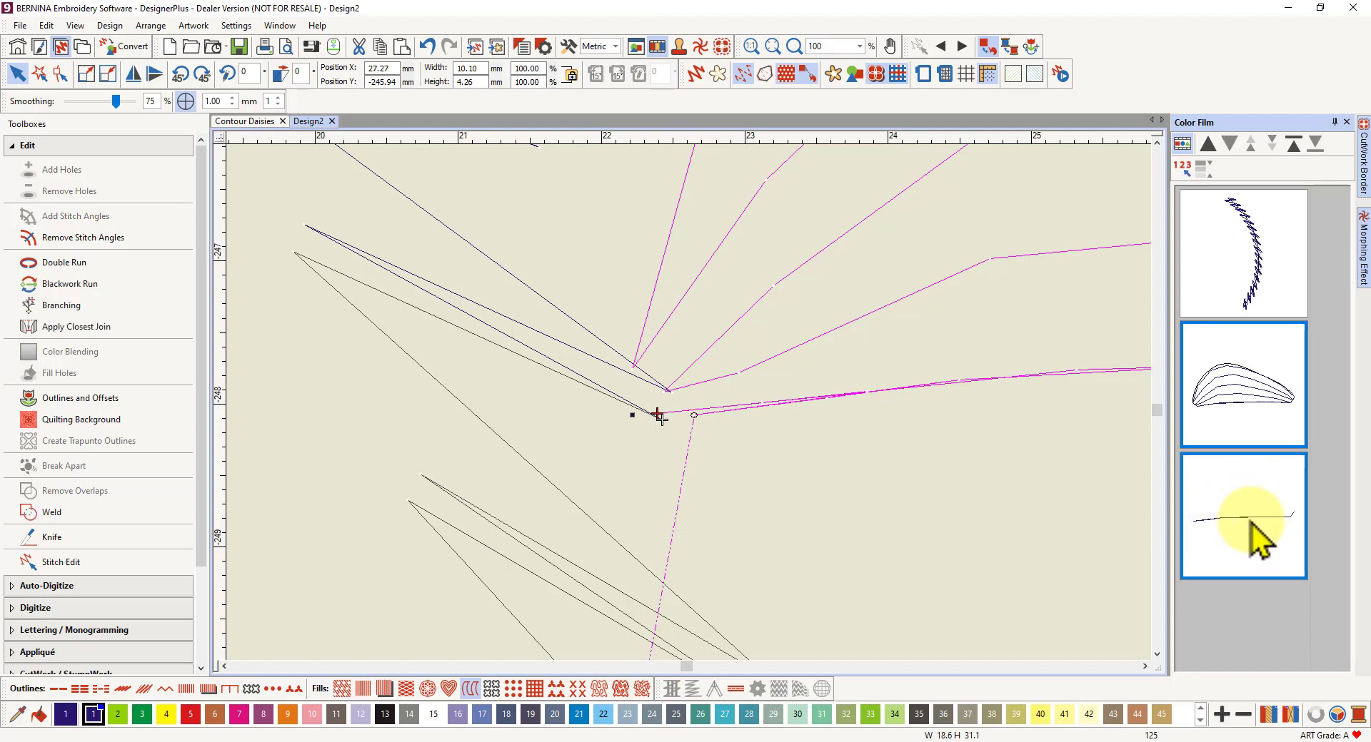
pyautogui.rightClick(1237, 423)
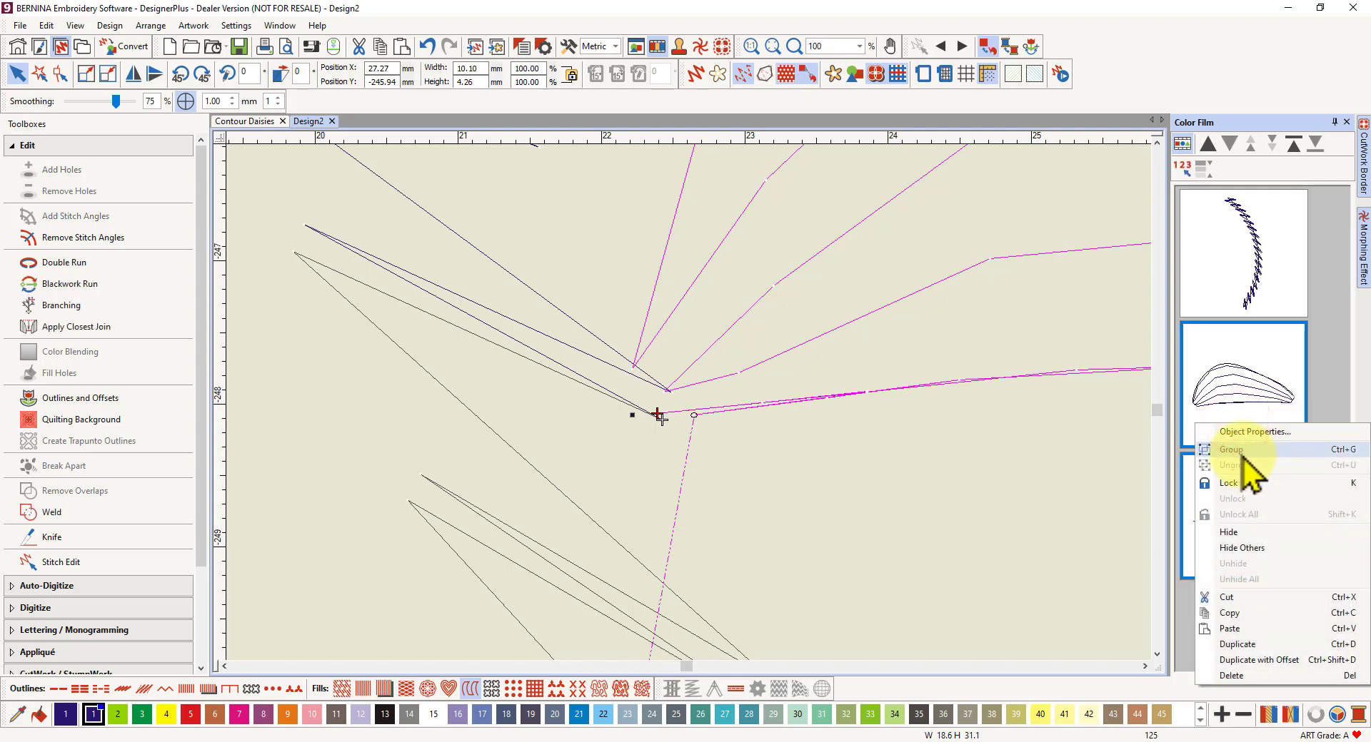
pyautogui.click(1242, 450)
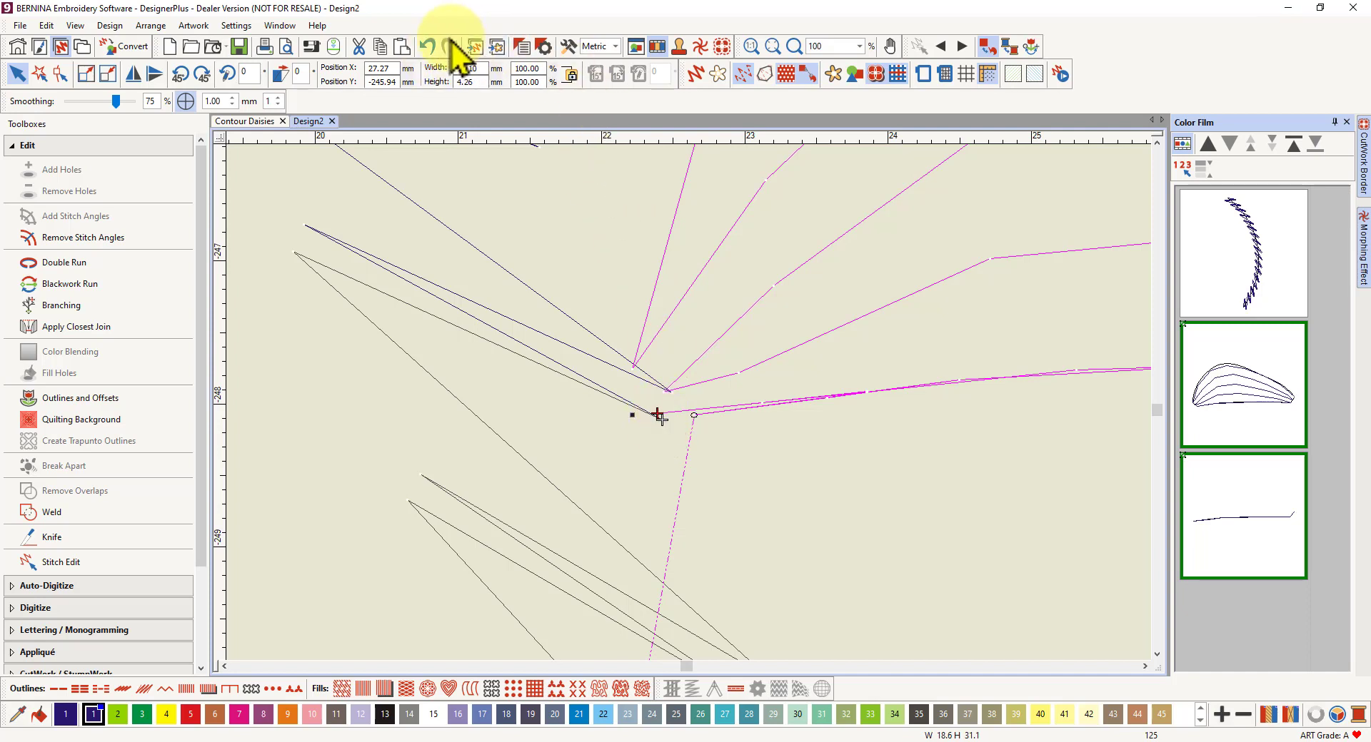
# Cut the leaf and travel run group and paste it back into the stem's sequence at the current stitch position
pyautogui.click(359, 47)
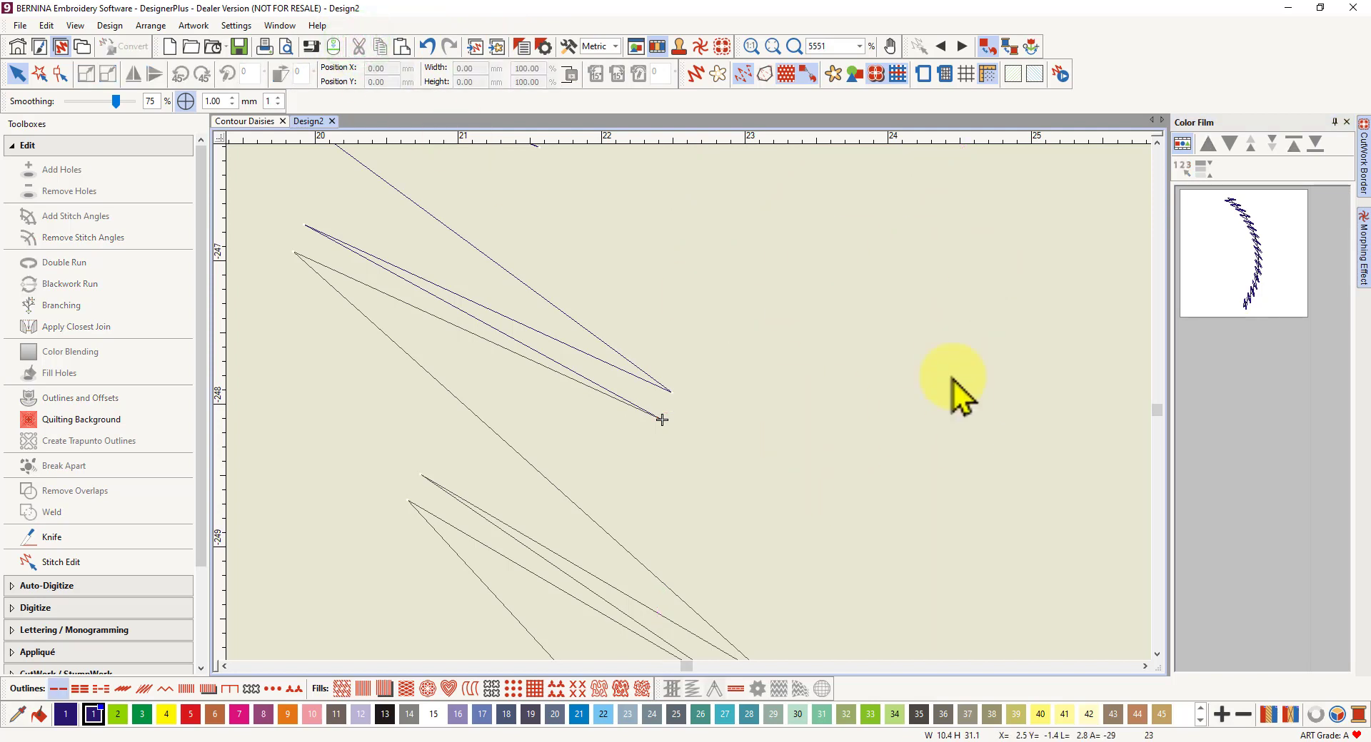
pyautogui.click(400, 48)
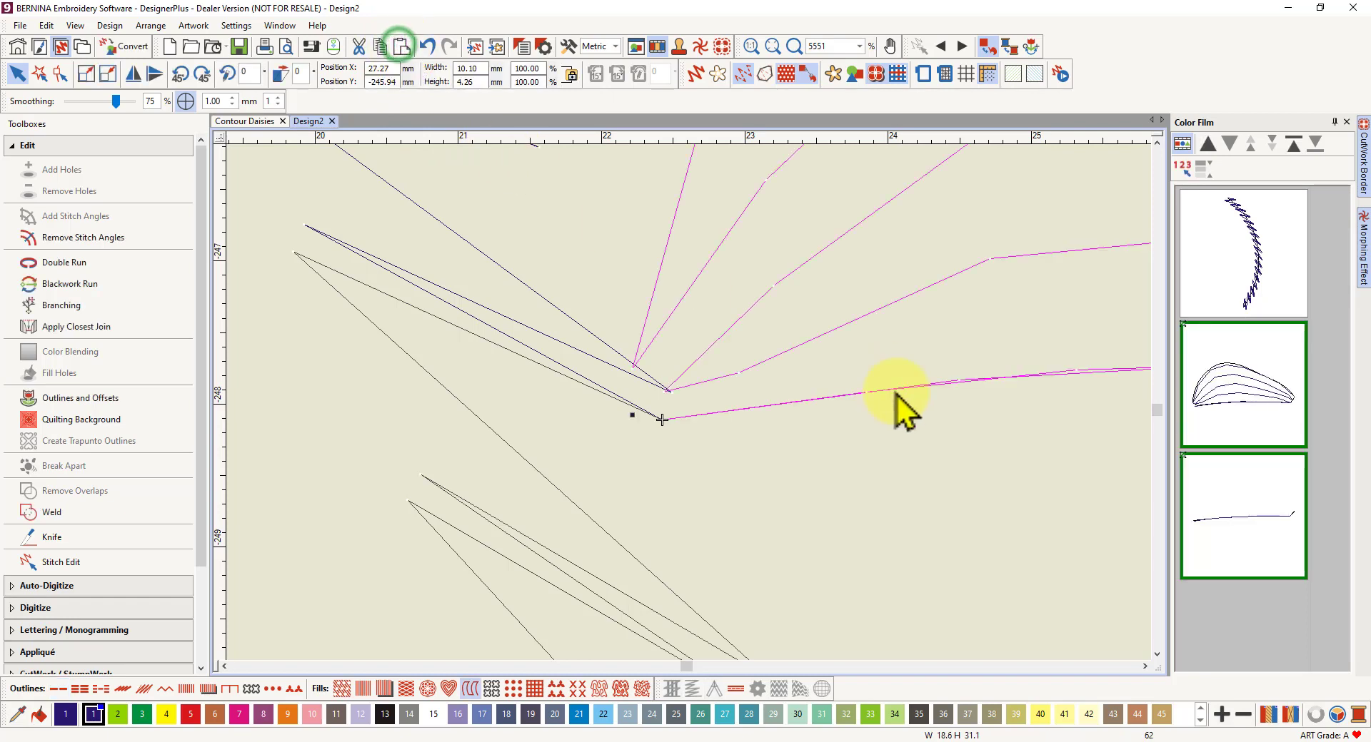
pyautogui.scroll(-8, 685, 410)
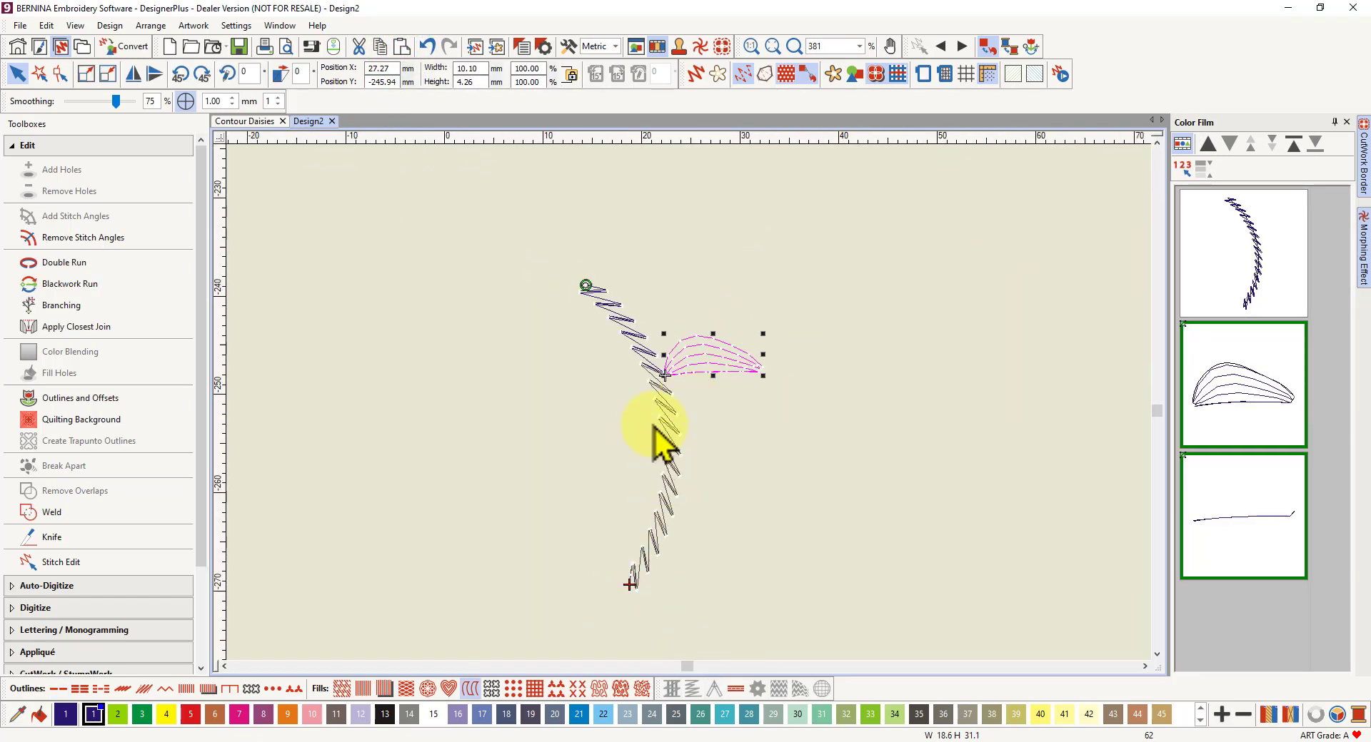
pyautogui.scroll(4, 674, 404)
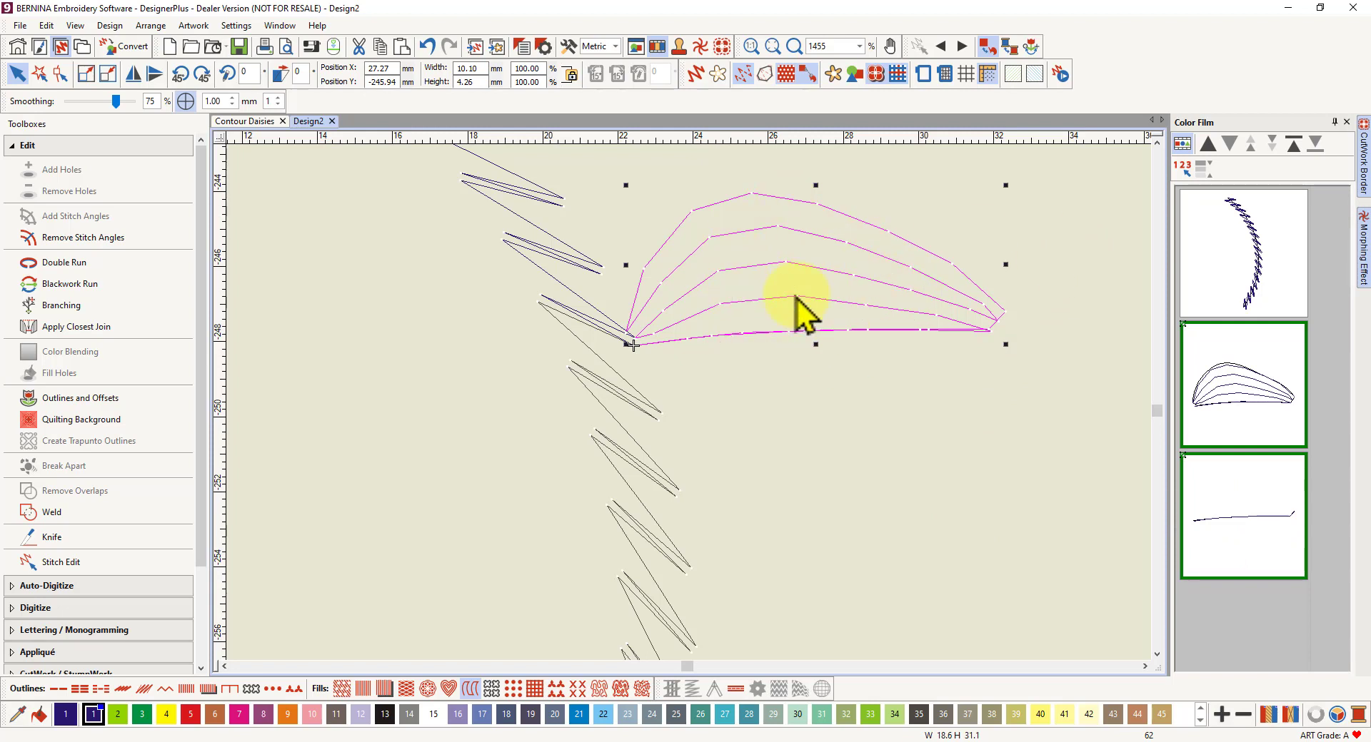
# Deselect the group and travel through the stitches to check the sequence from the stem, around the leaf and on down the stem
pyautogui.click(1077, 237)
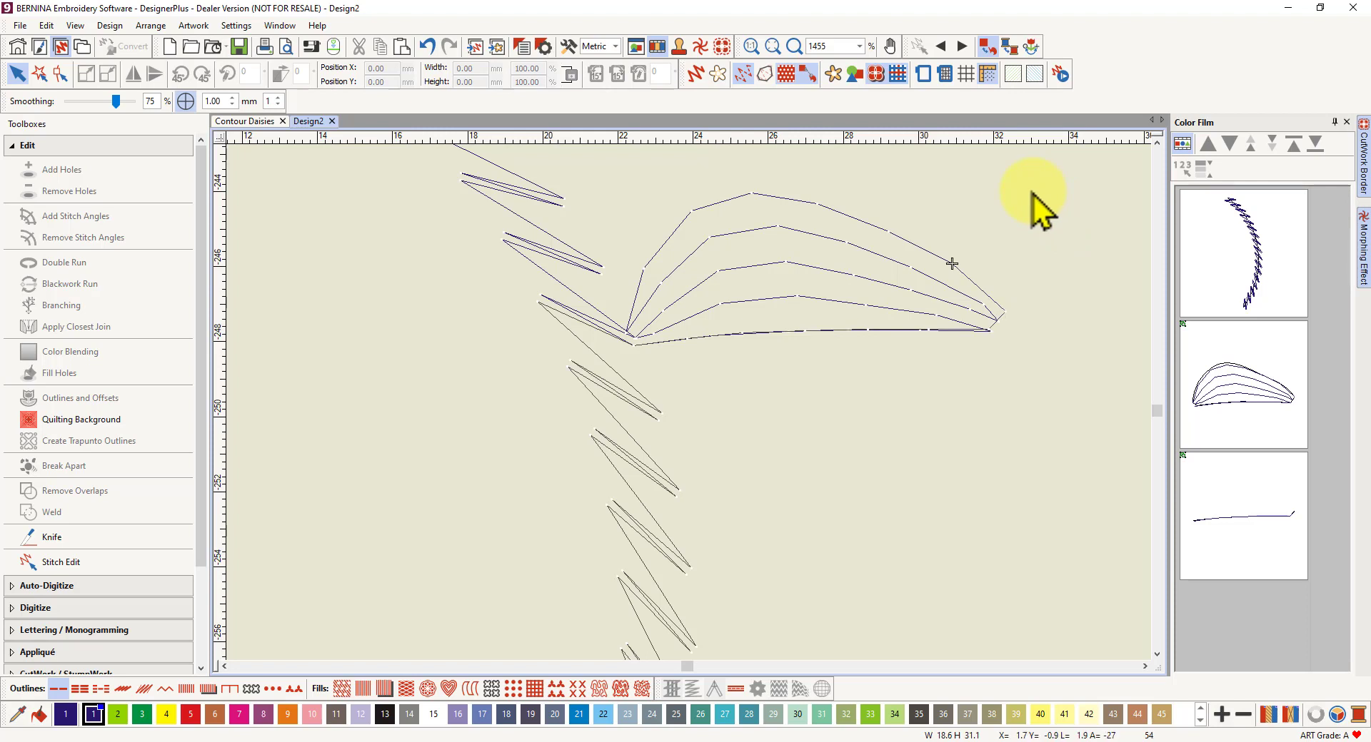
pyautogui.press('Left')
pyautogui.press('Left')
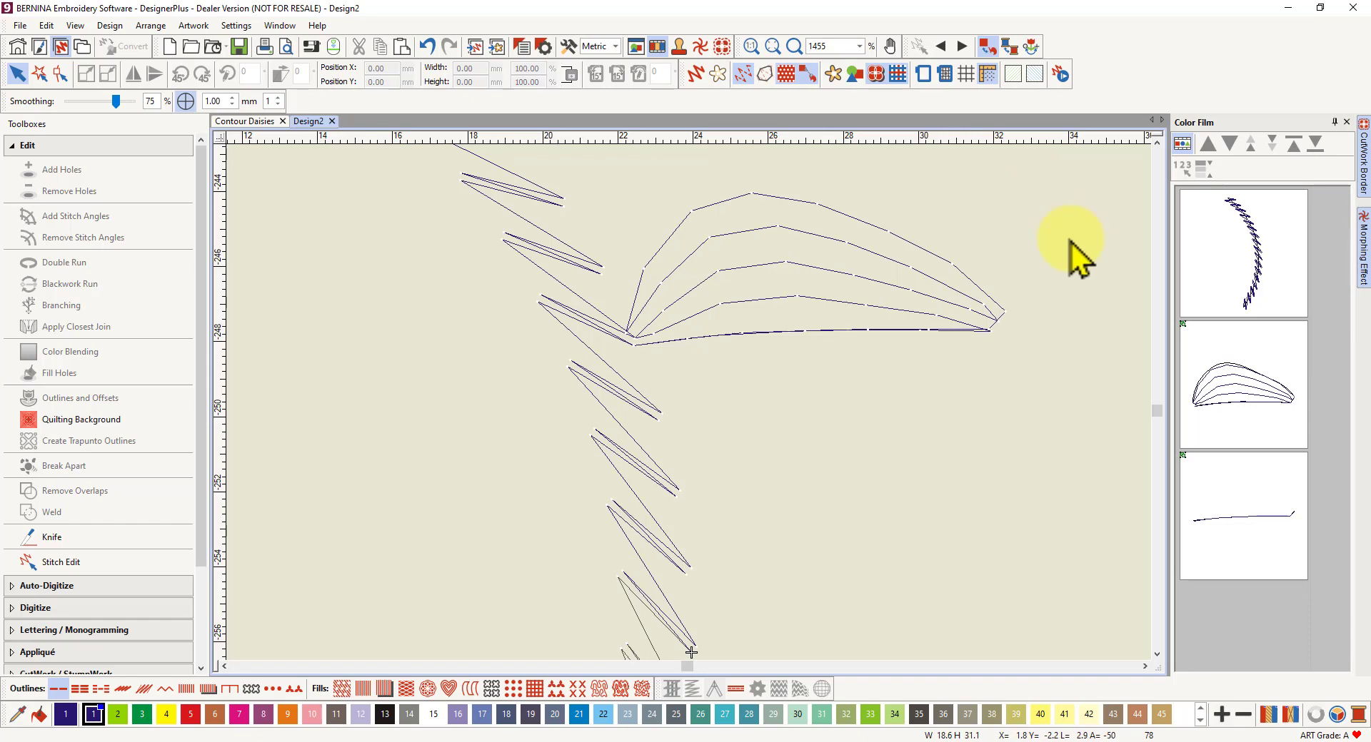
pyautogui.scroll(-2, 692, 415)
pyautogui.scroll(-3, 689, 409)
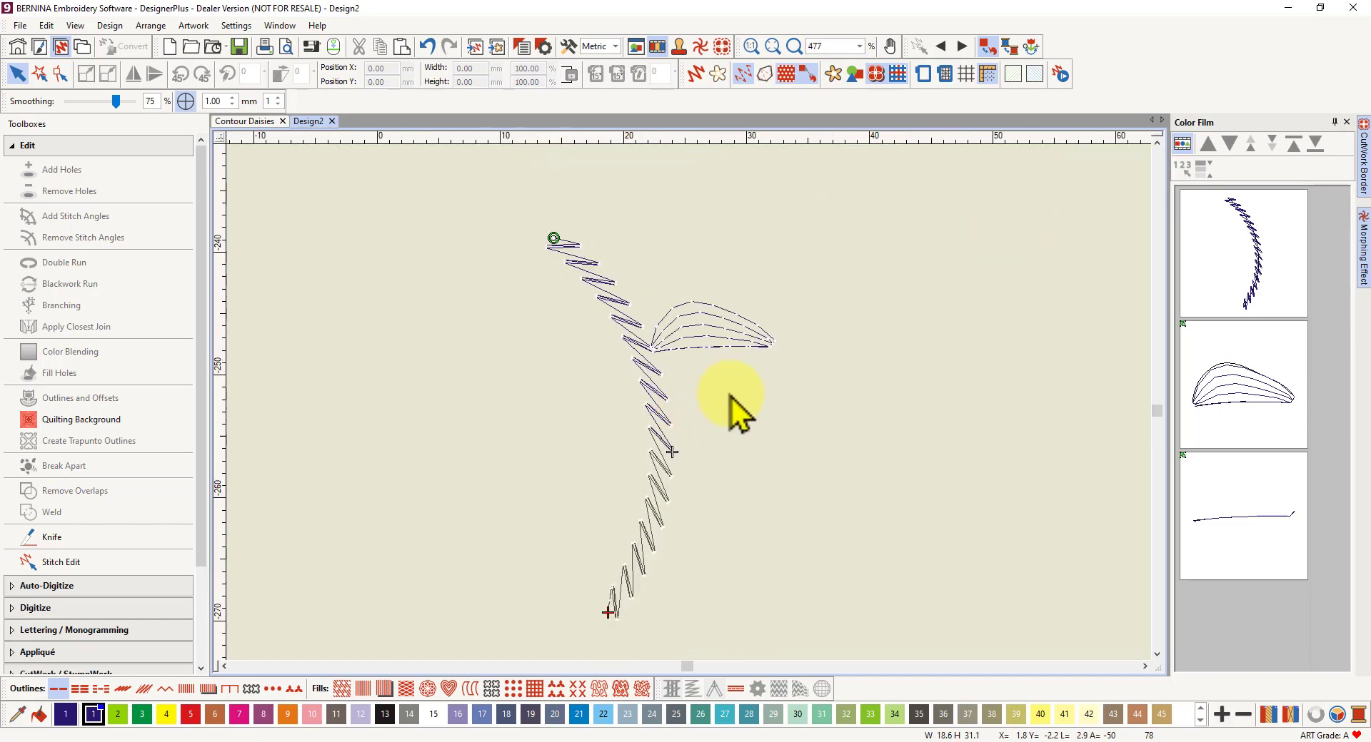